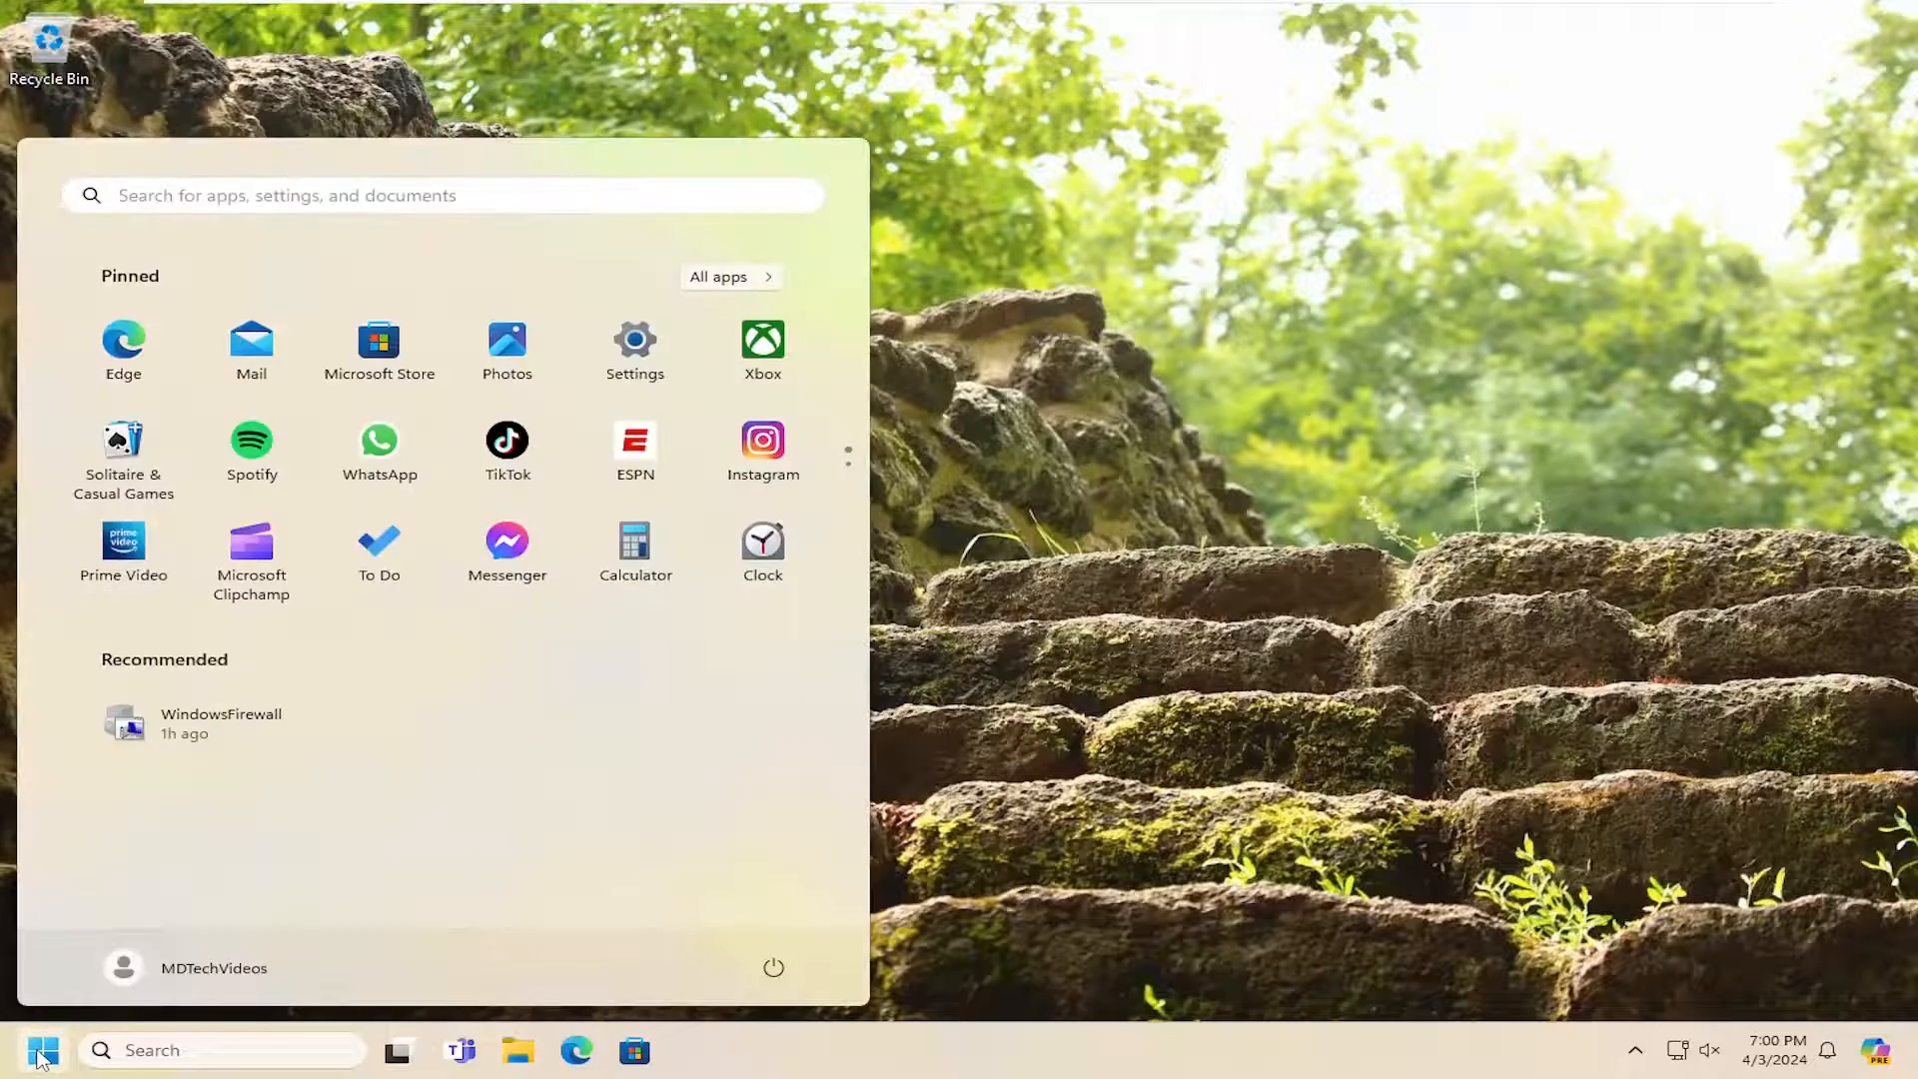
# Open Control Panel and show its items as large icons
pyautogui.write('control panel')
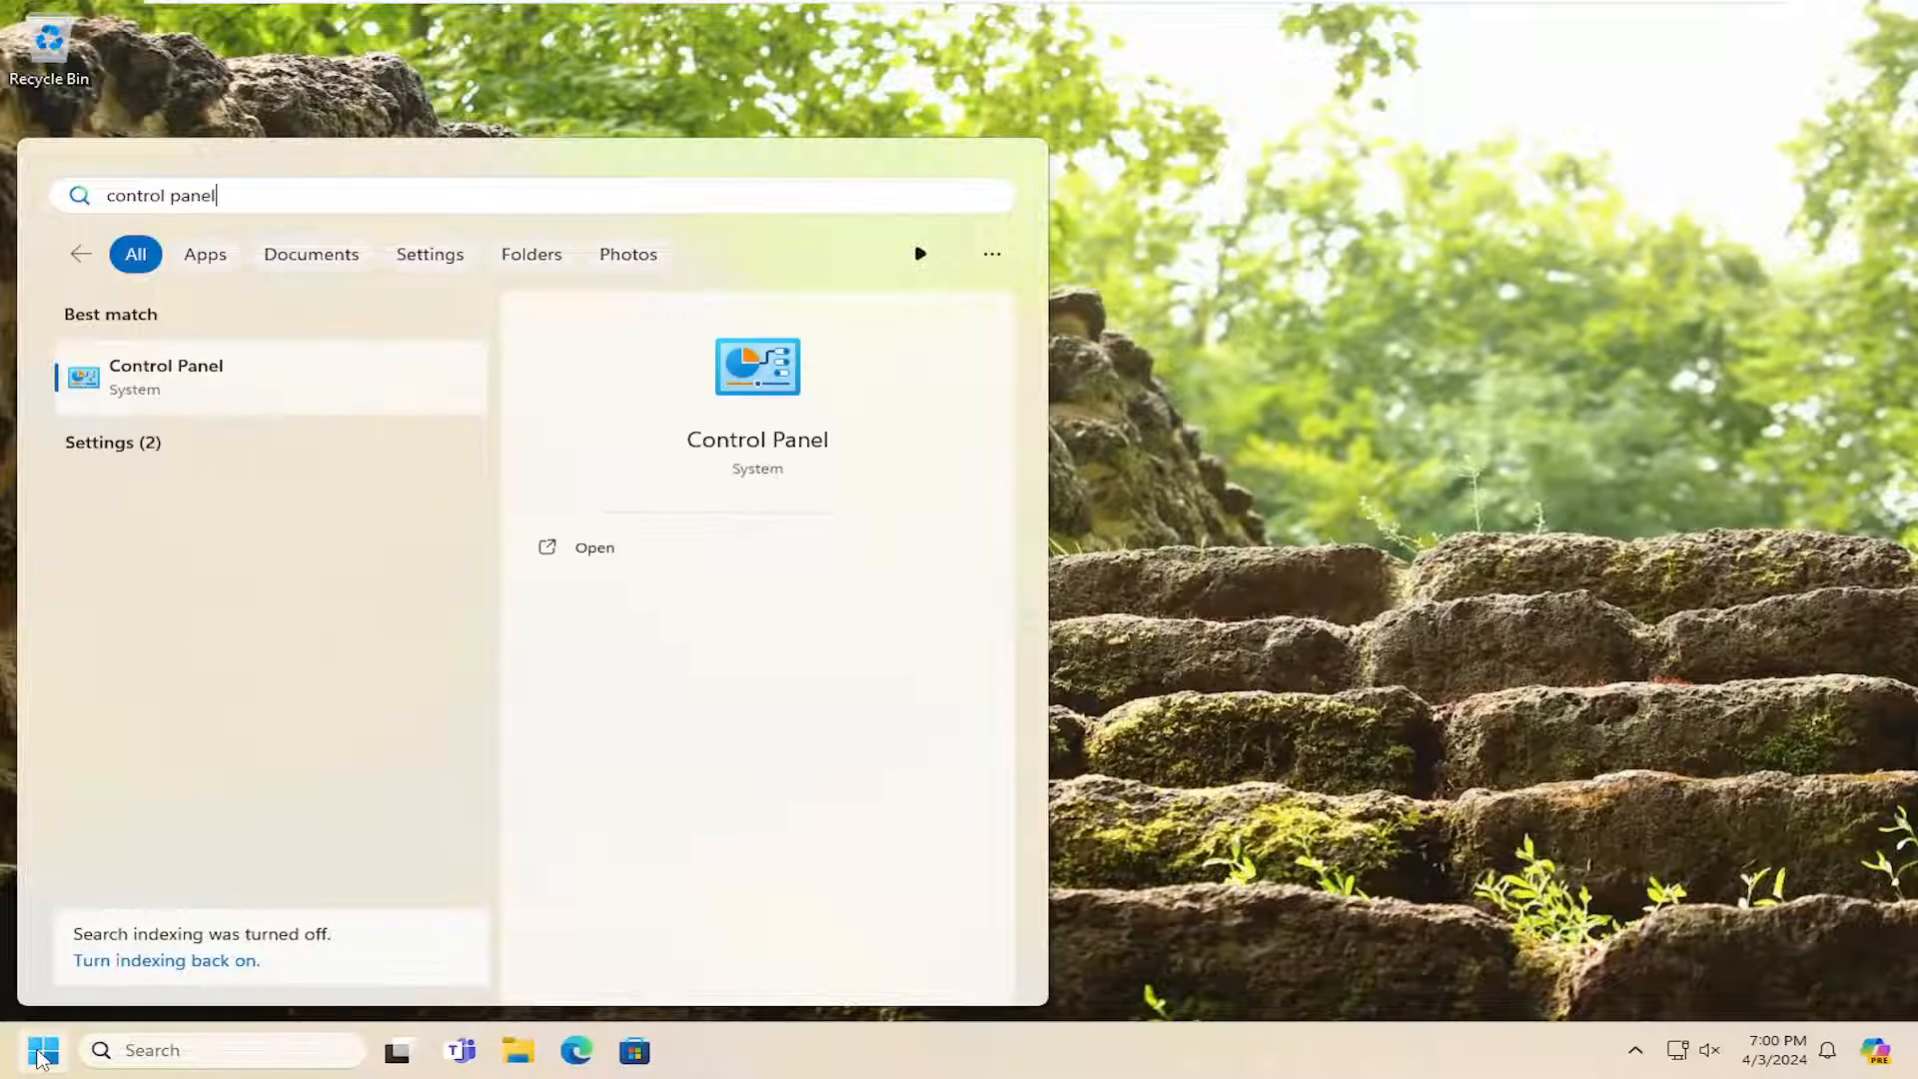
pyautogui.click(137, 378)
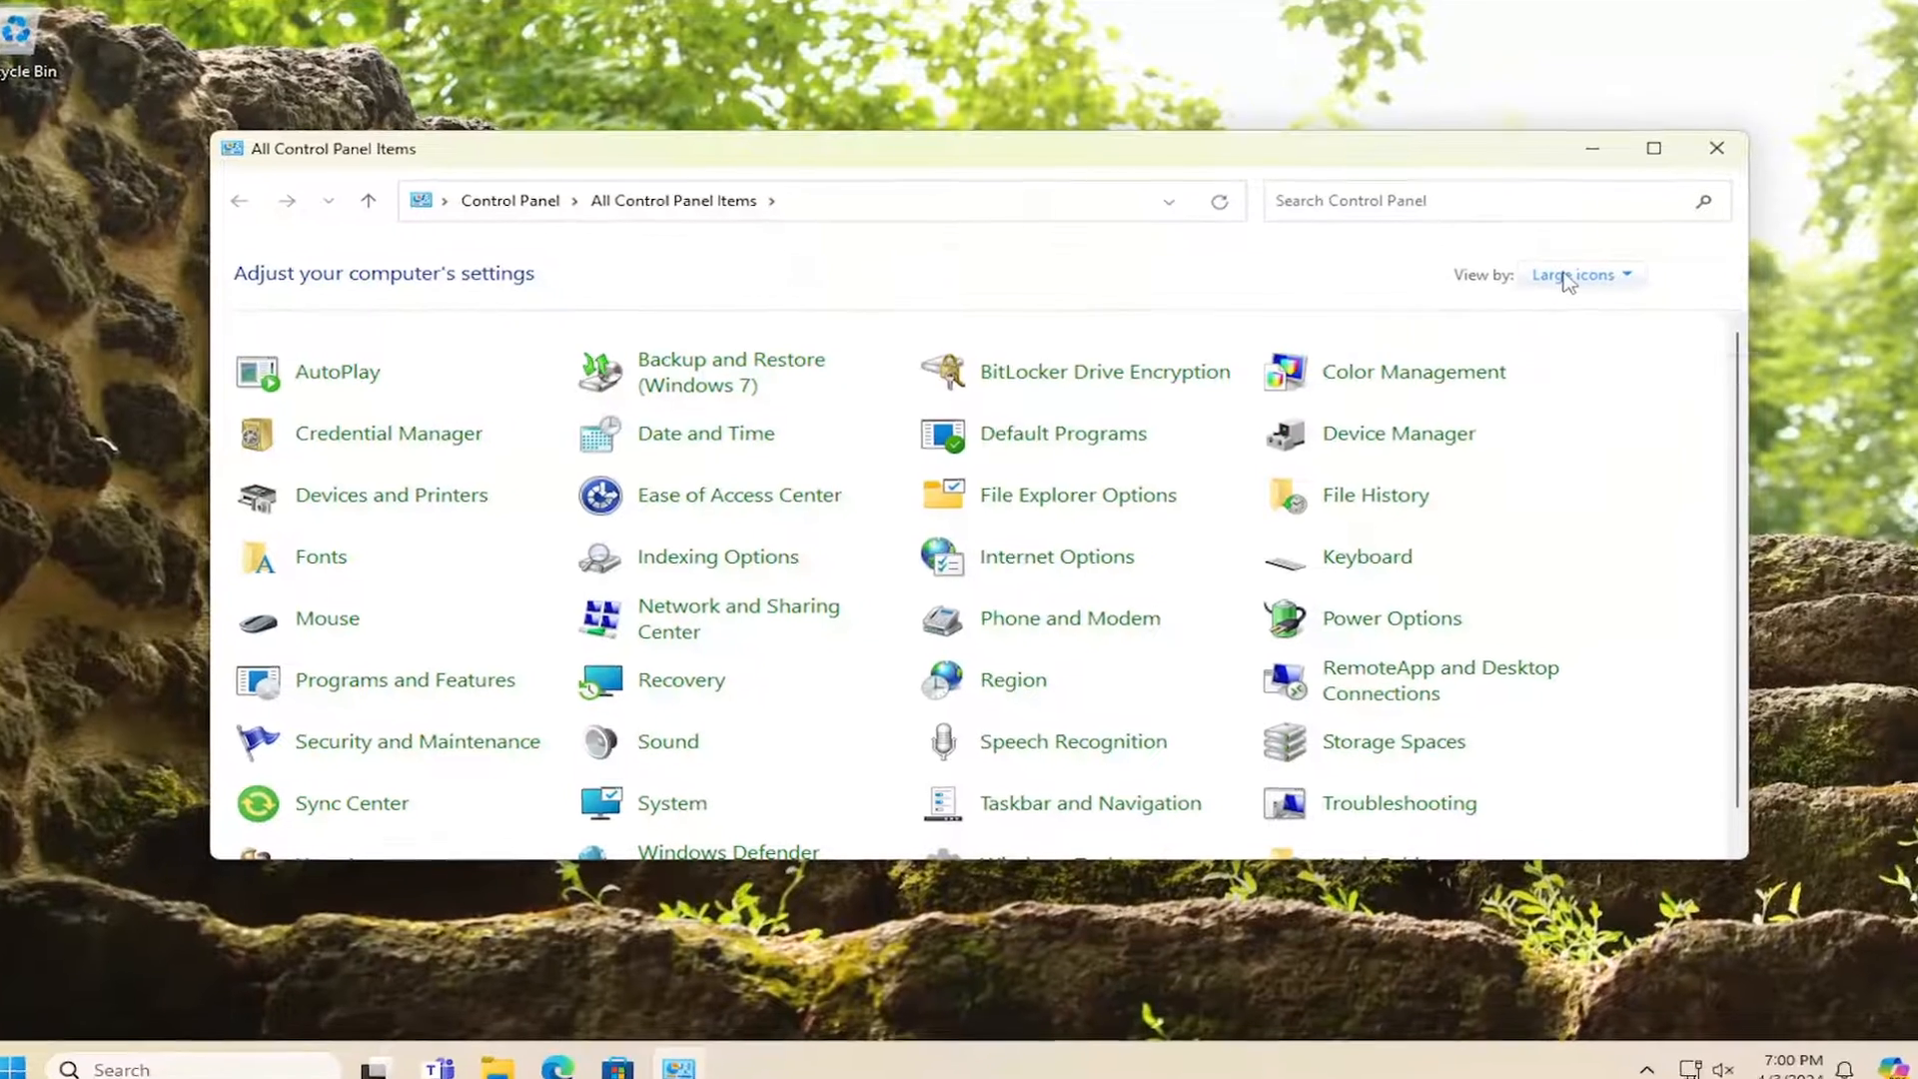
pyautogui.click(1566, 276)
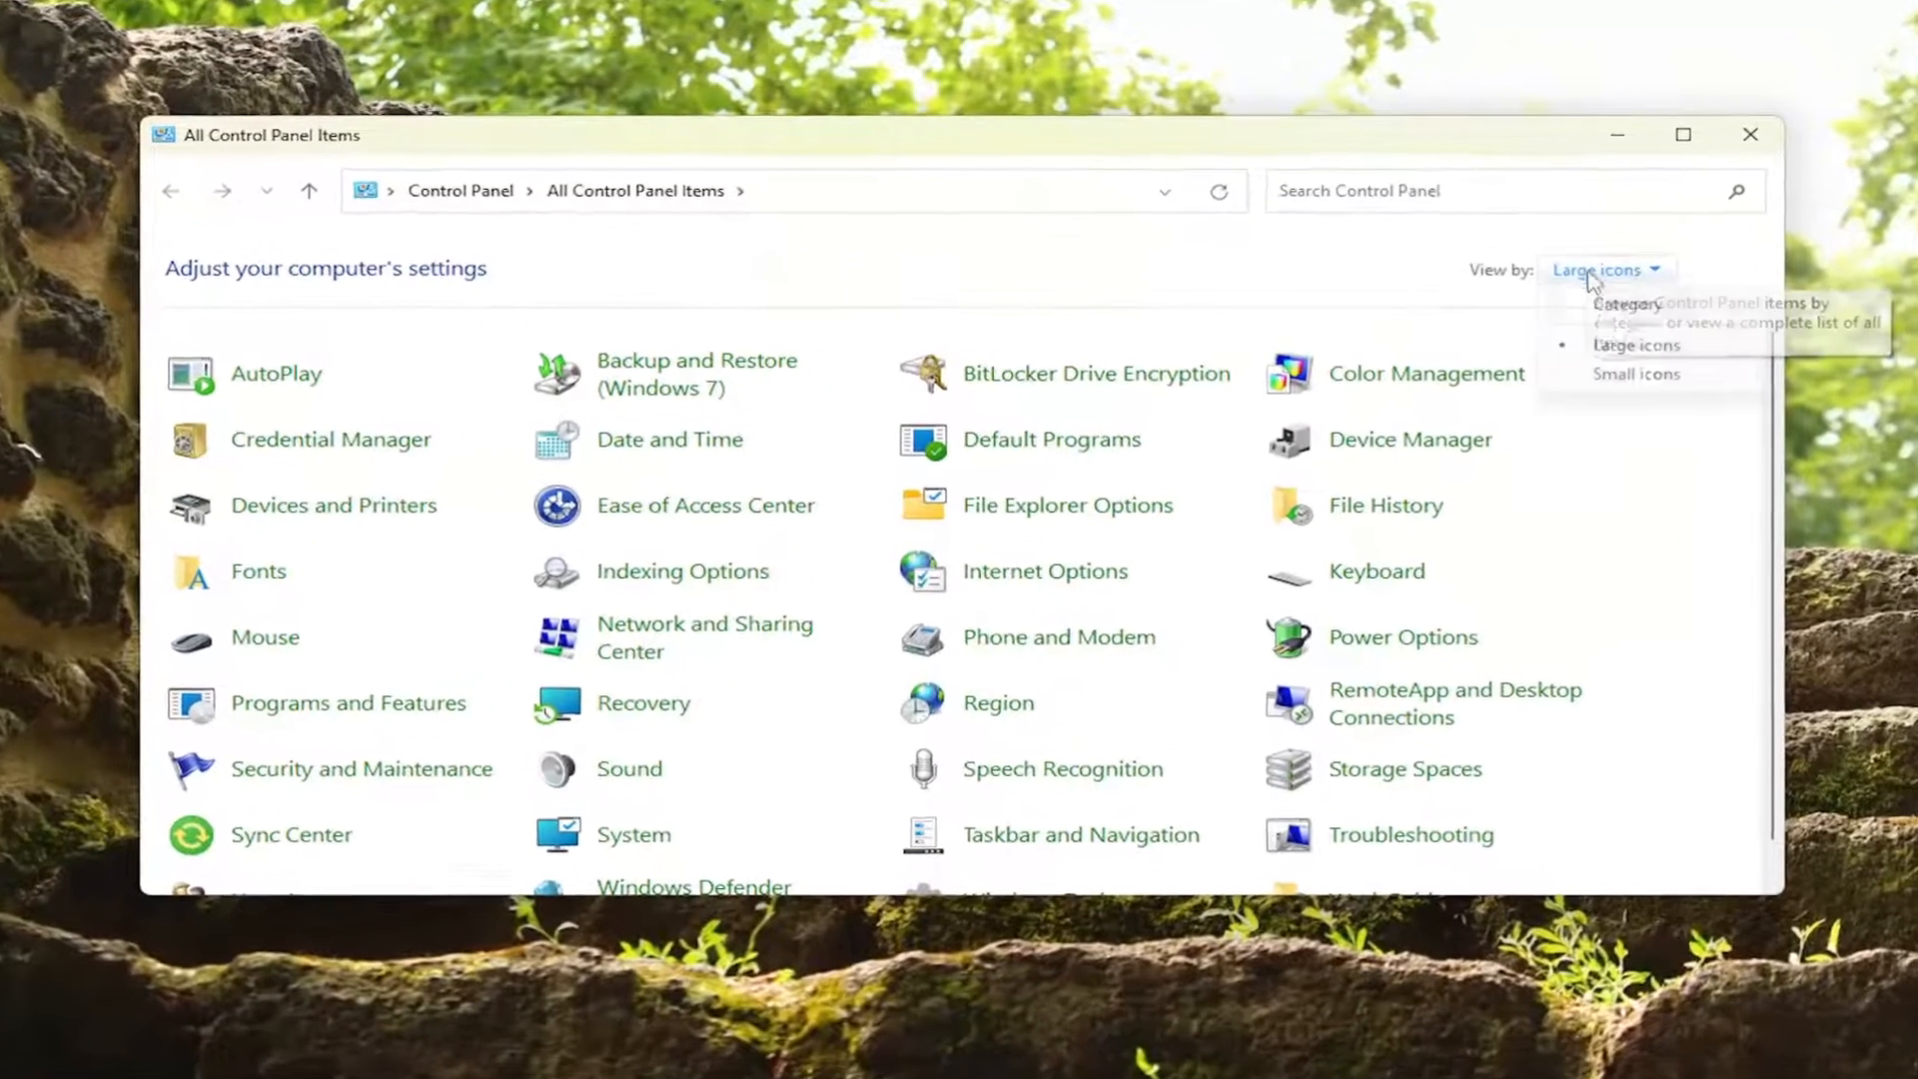
pyautogui.click(1588, 338)
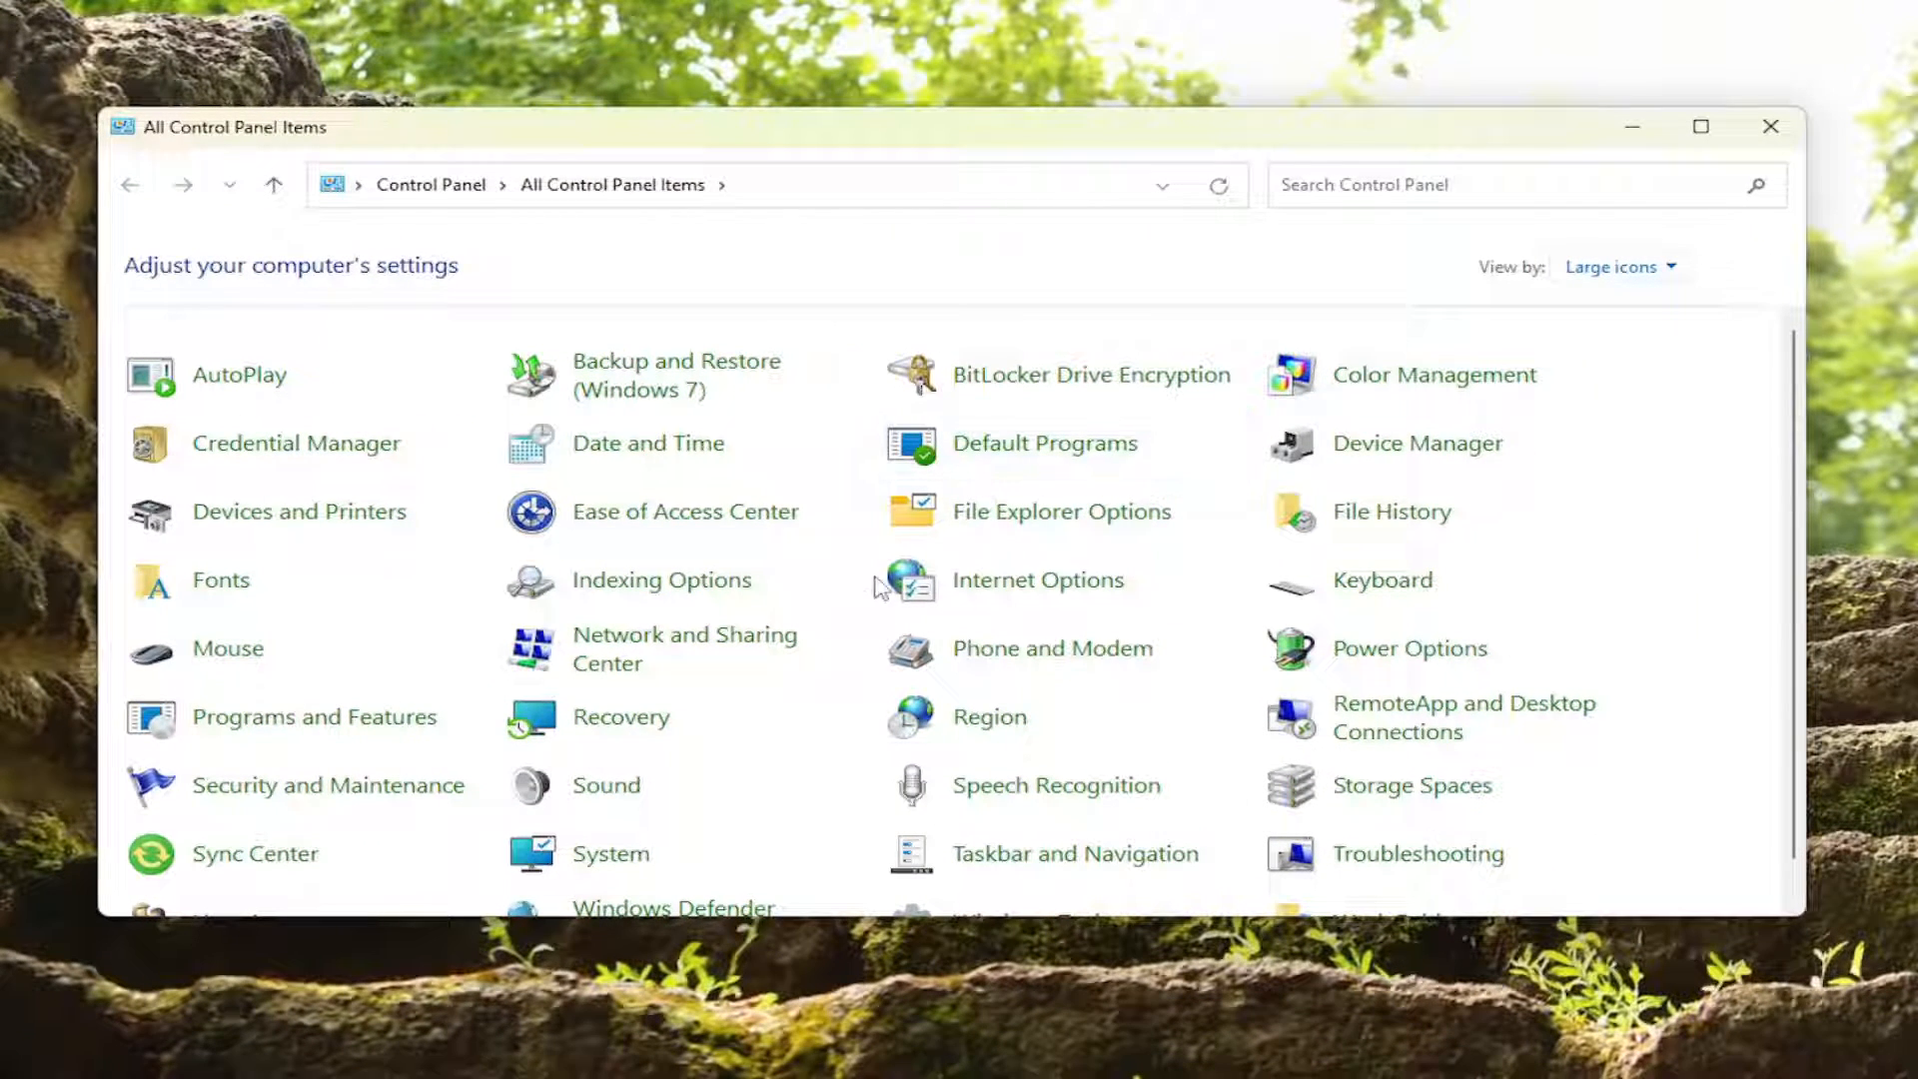
# Open the advanced power settings of the Balanced plan in Power Options and bring the dialog fully into view
pyautogui.click(1429, 654)
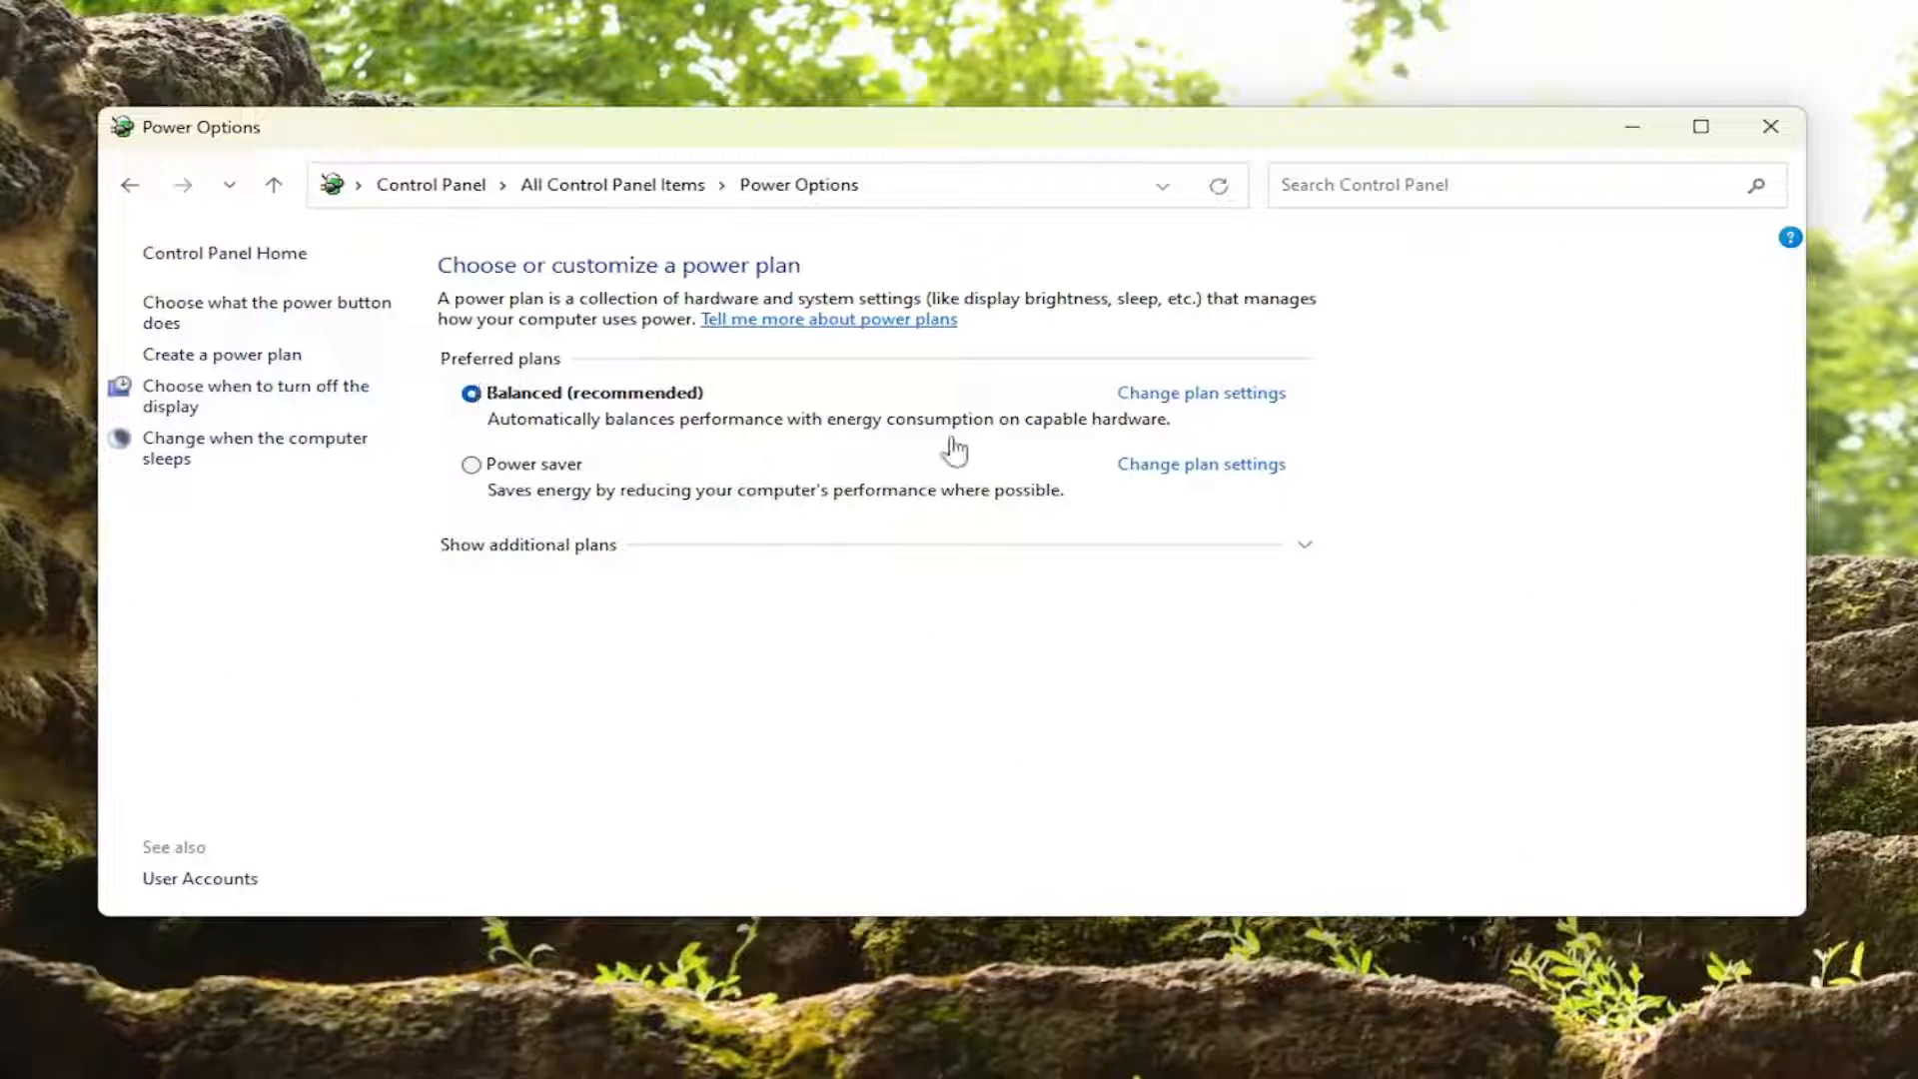
pyautogui.click(1221, 395)
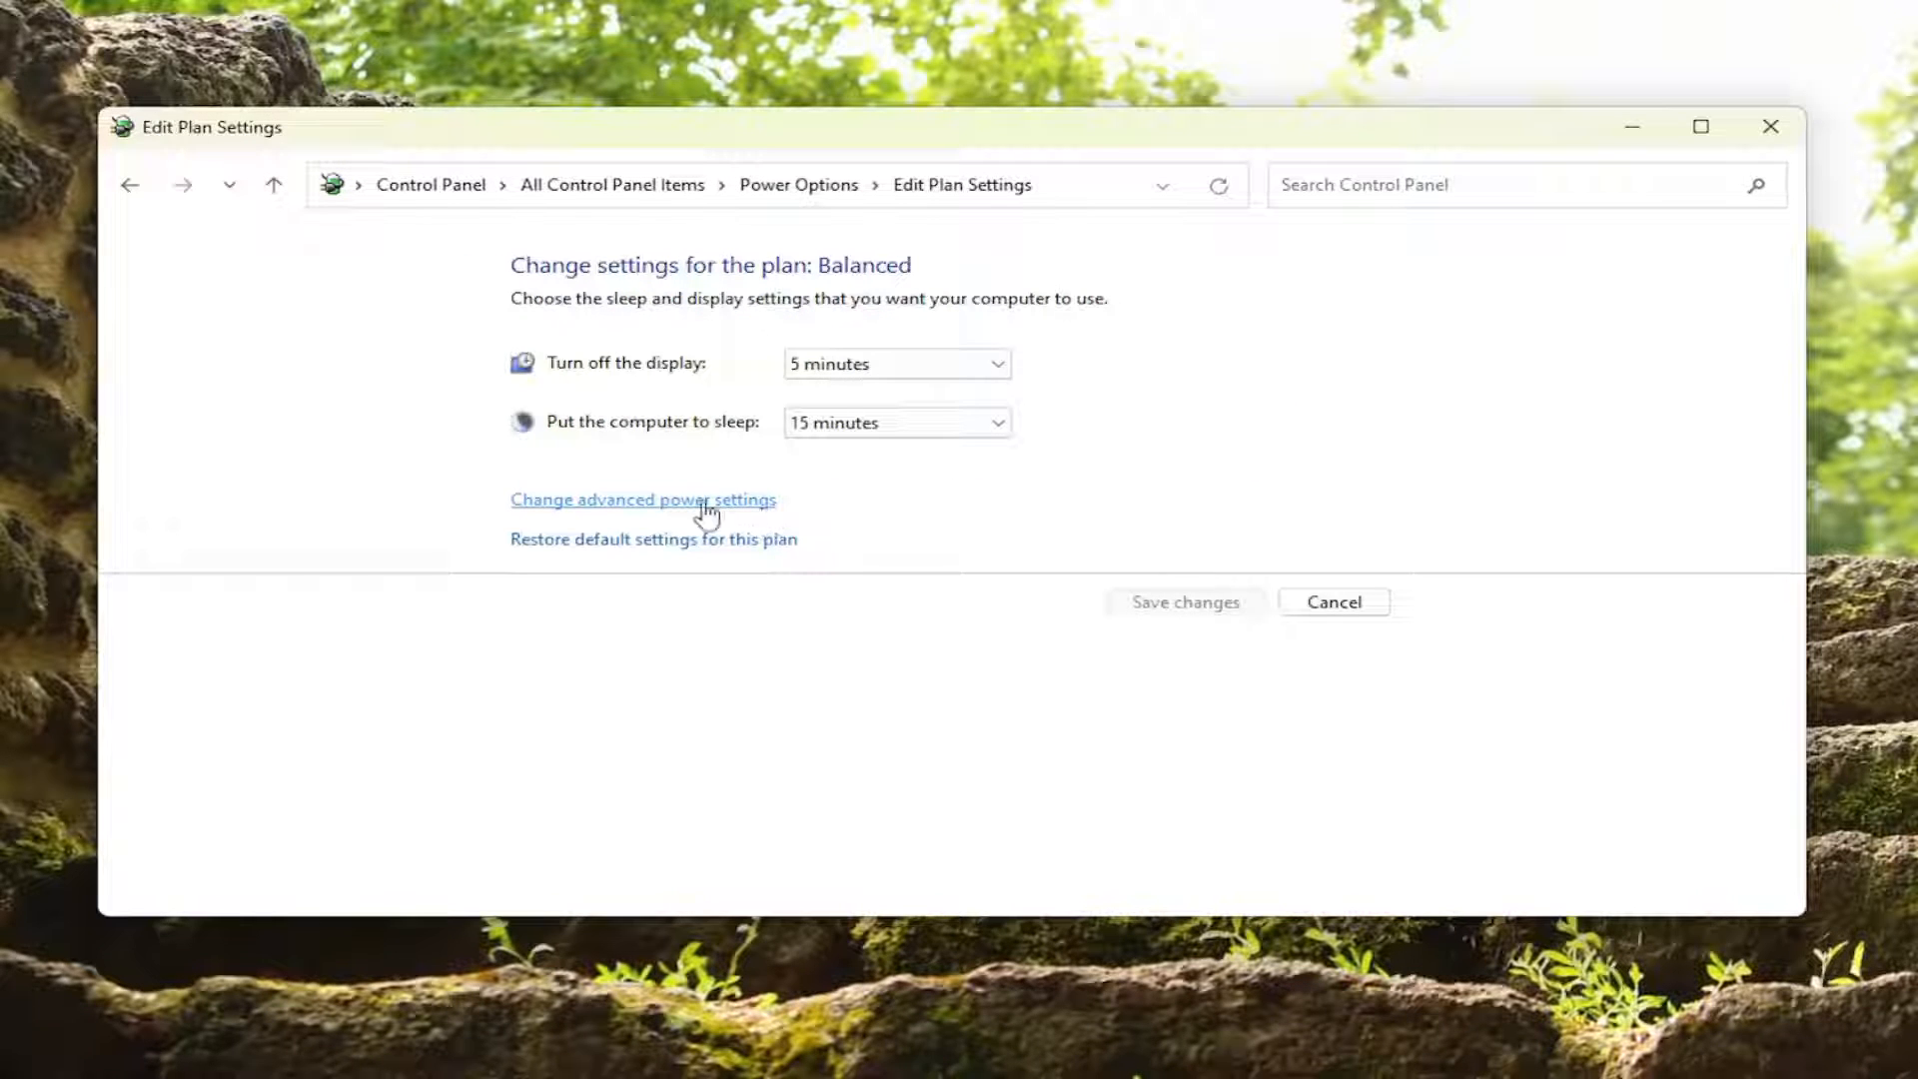
pyautogui.click(628, 513)
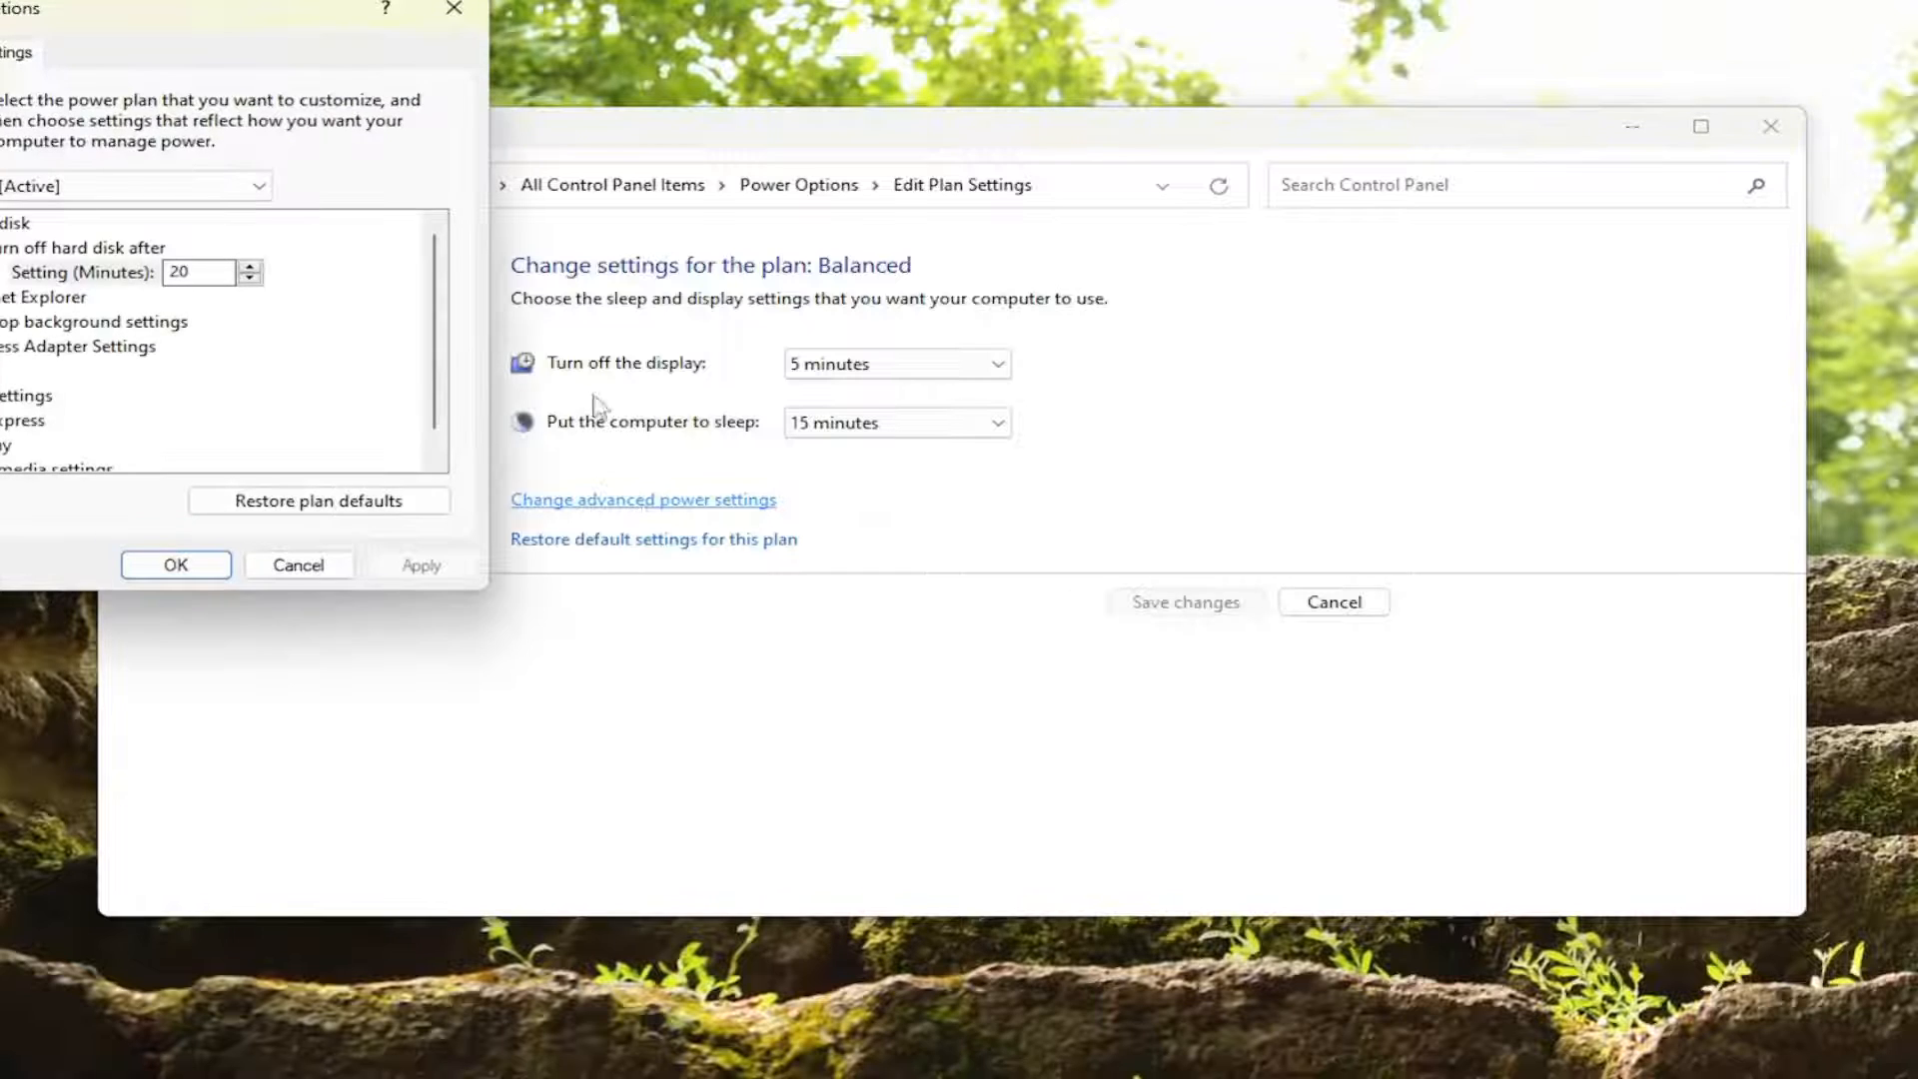
pyautogui.moveTo(277, 10); pyautogui.dragTo(994, 218)
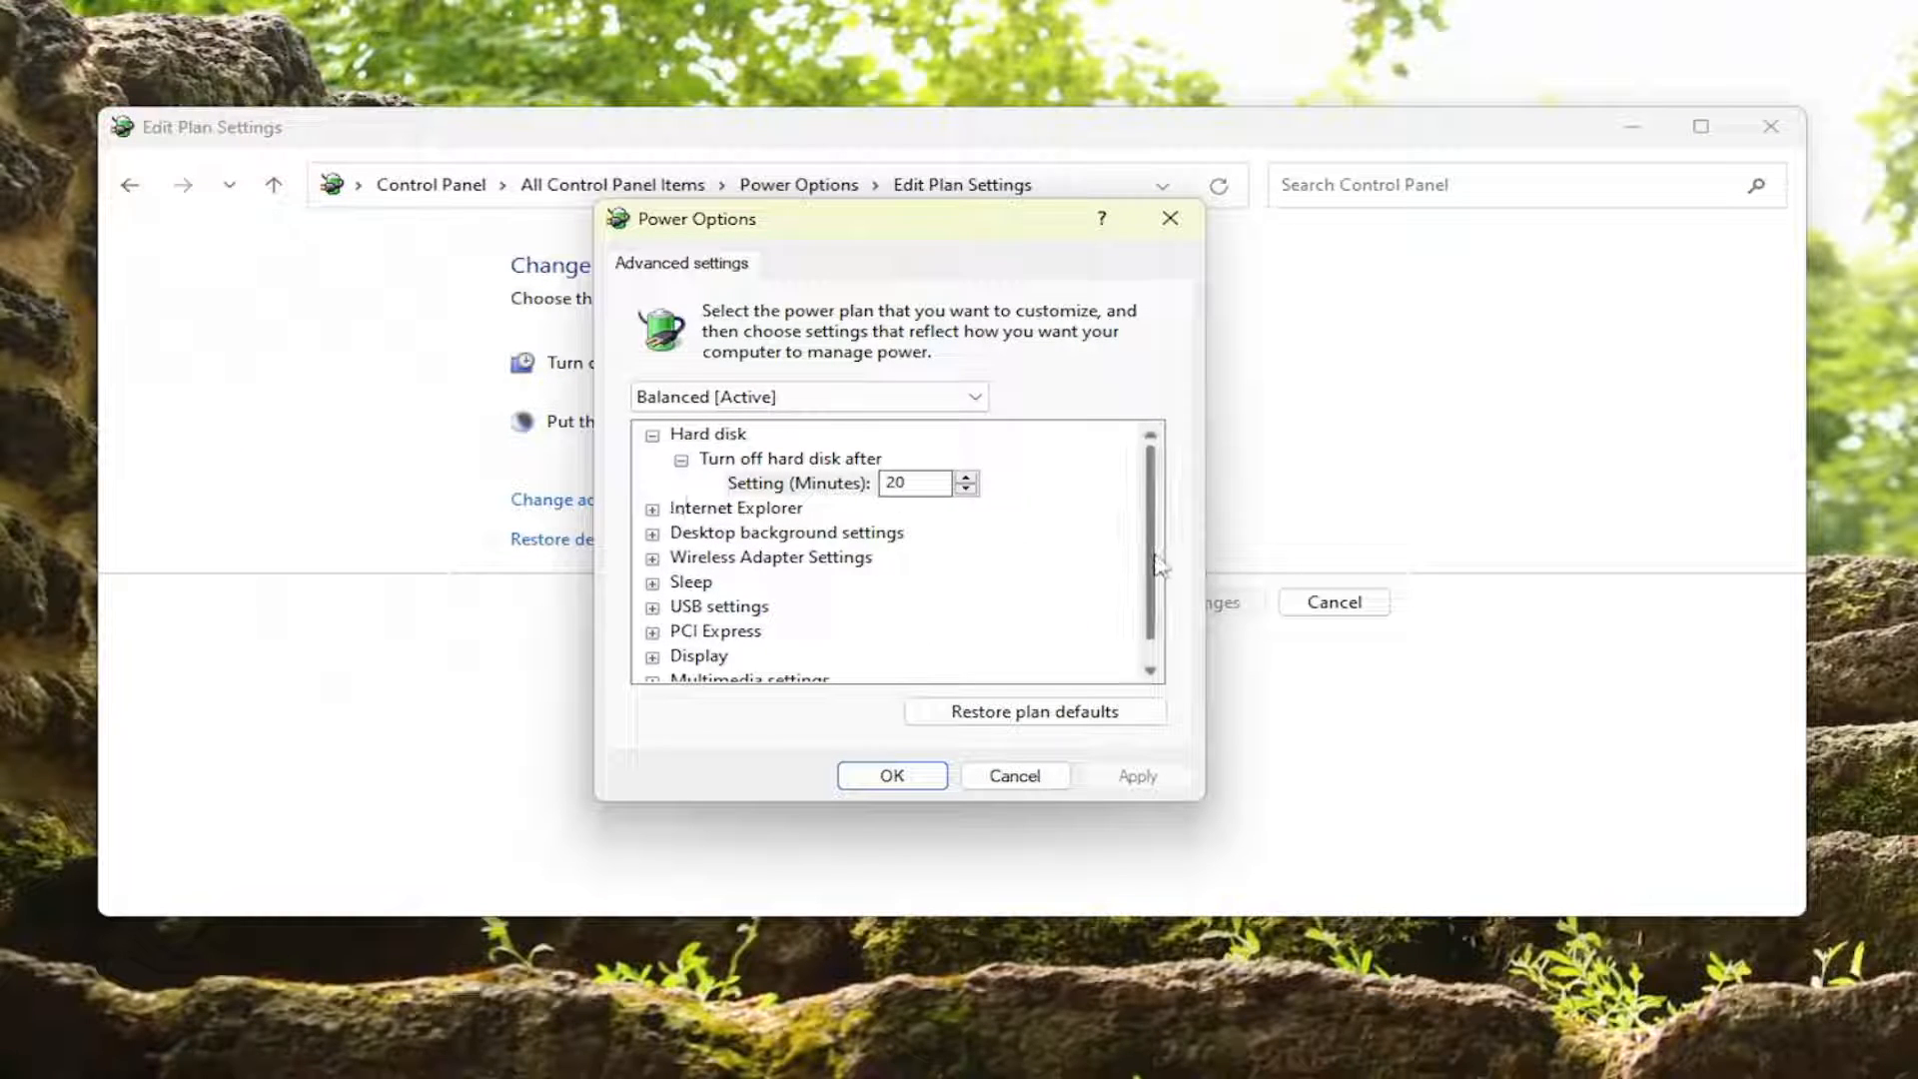
# Examine the USB settings and the Sleep category's wake timer options in the Balanced plan's advanced settings
pyautogui.scroll(-2, 1158, 561)
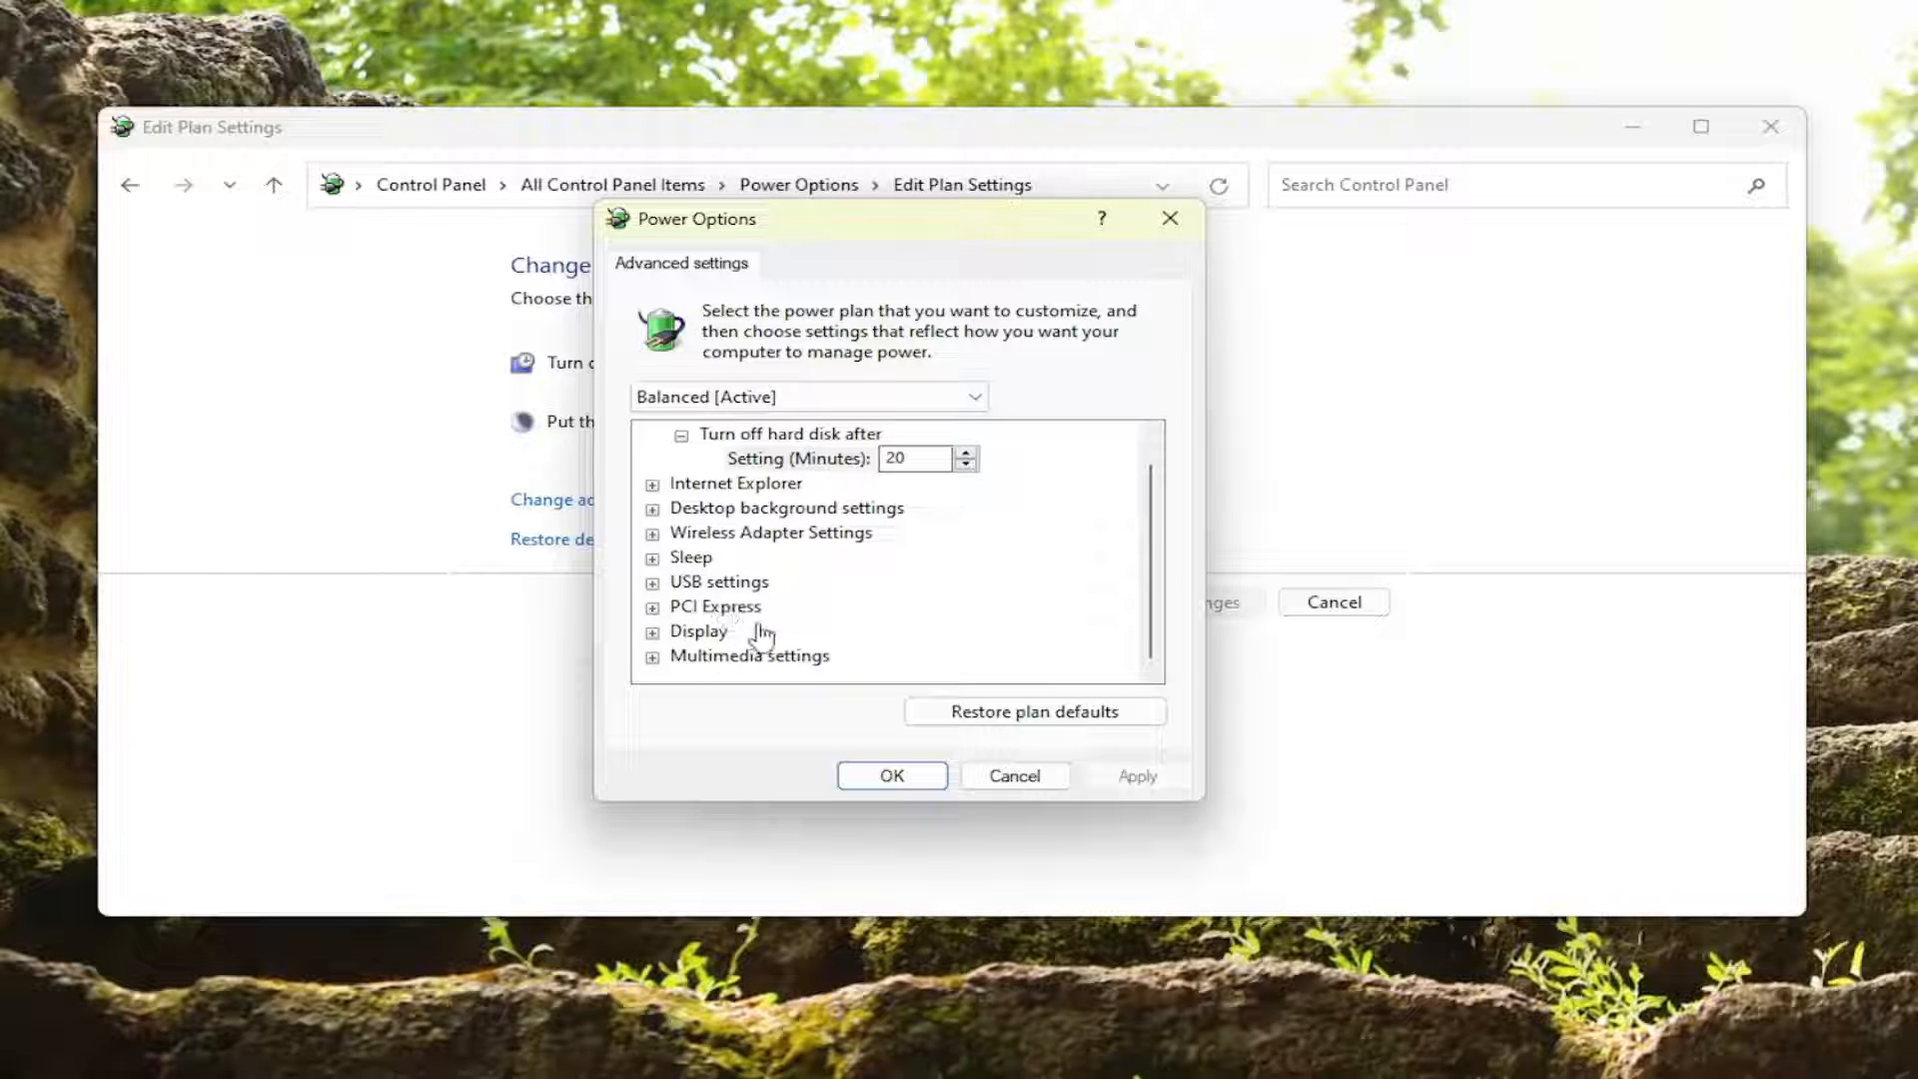
pyautogui.click(653, 584)
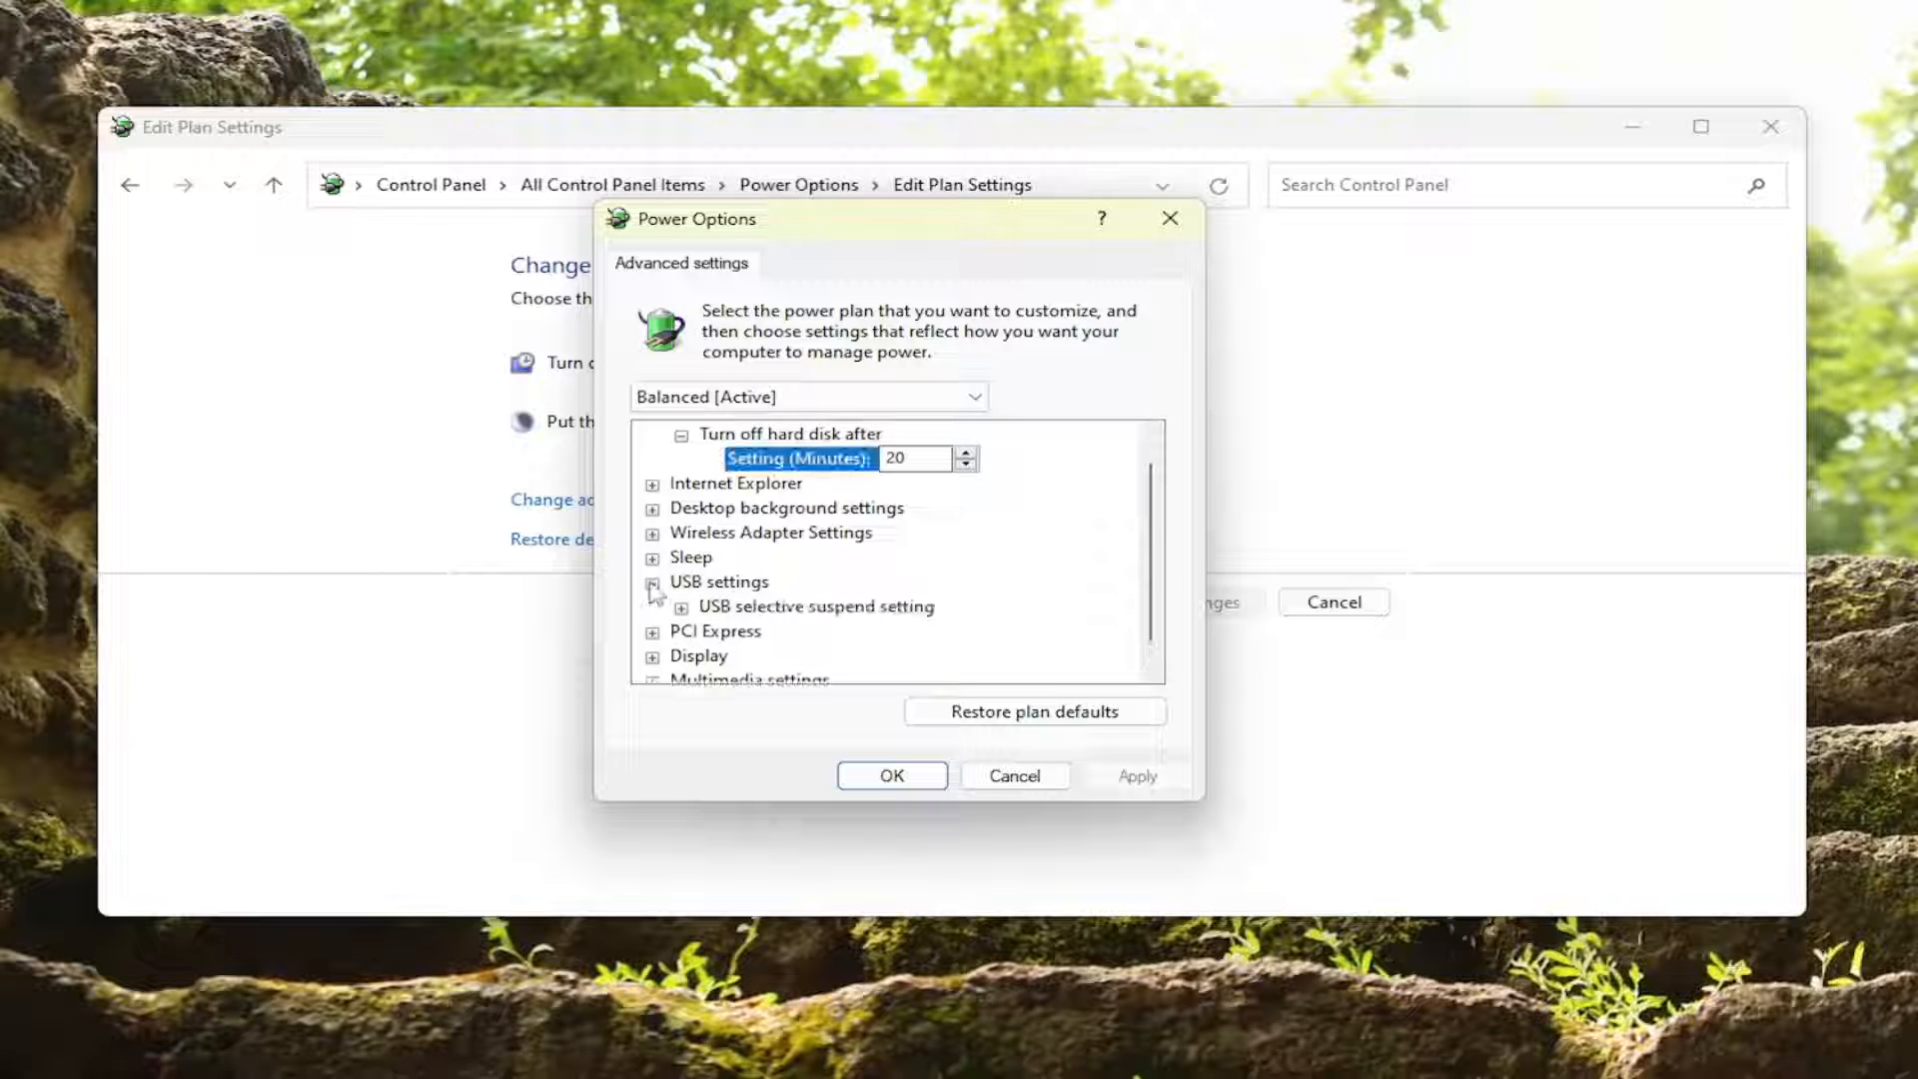
pyautogui.click(653, 583)
pyautogui.click(652, 559)
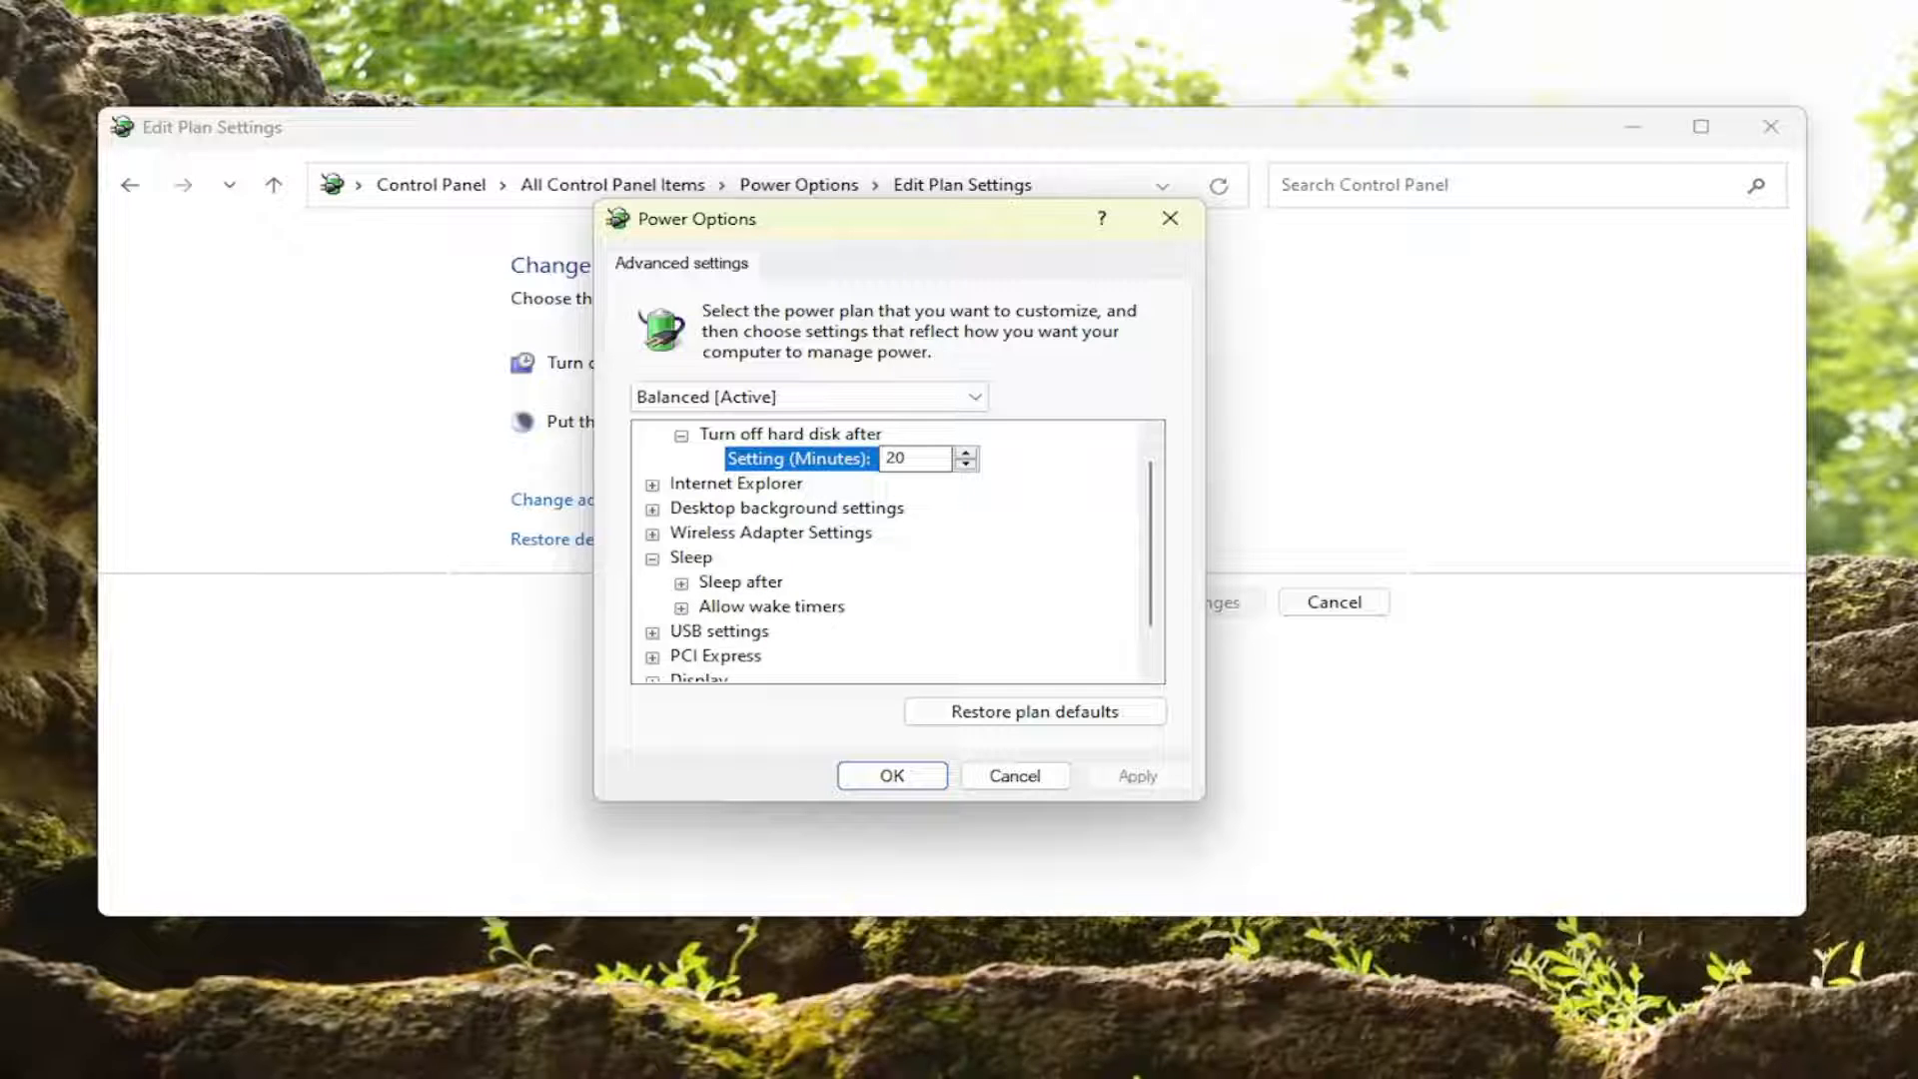
pyautogui.click(683, 608)
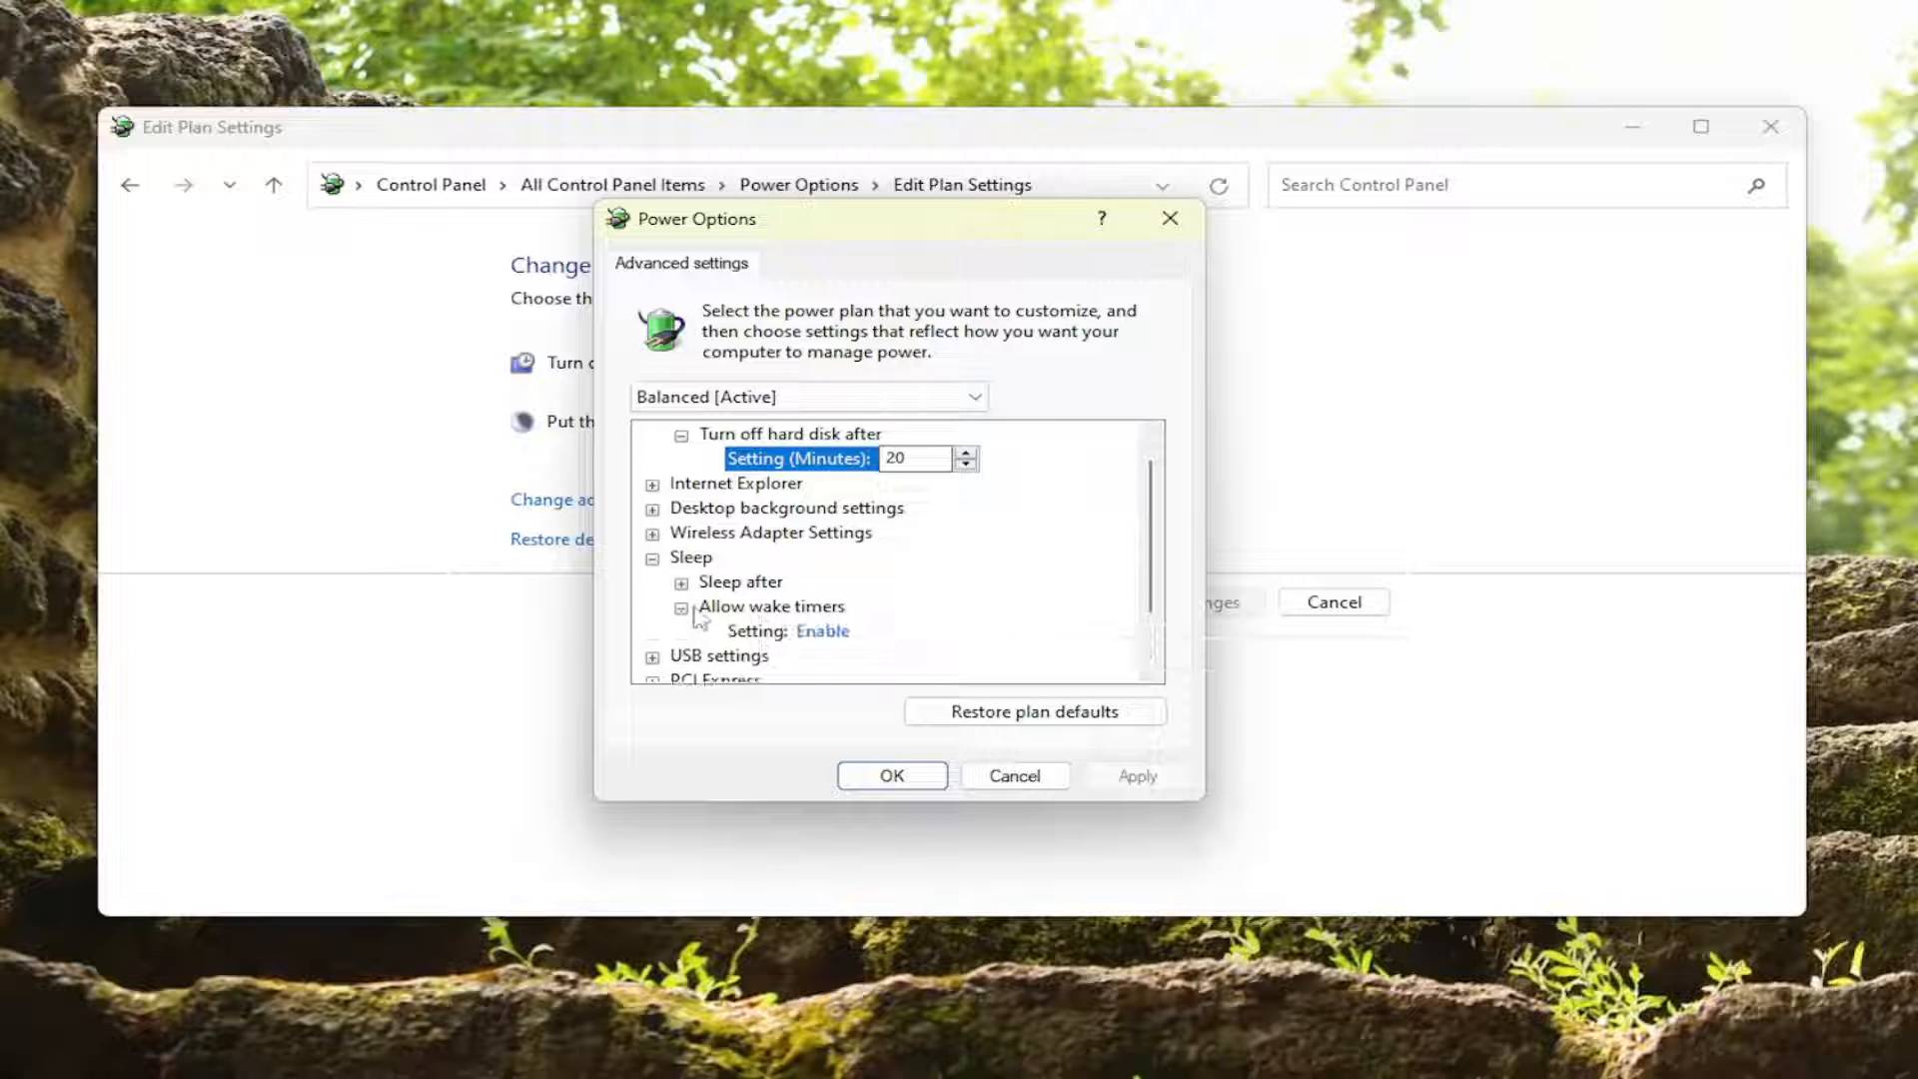
pyautogui.click(823, 633)
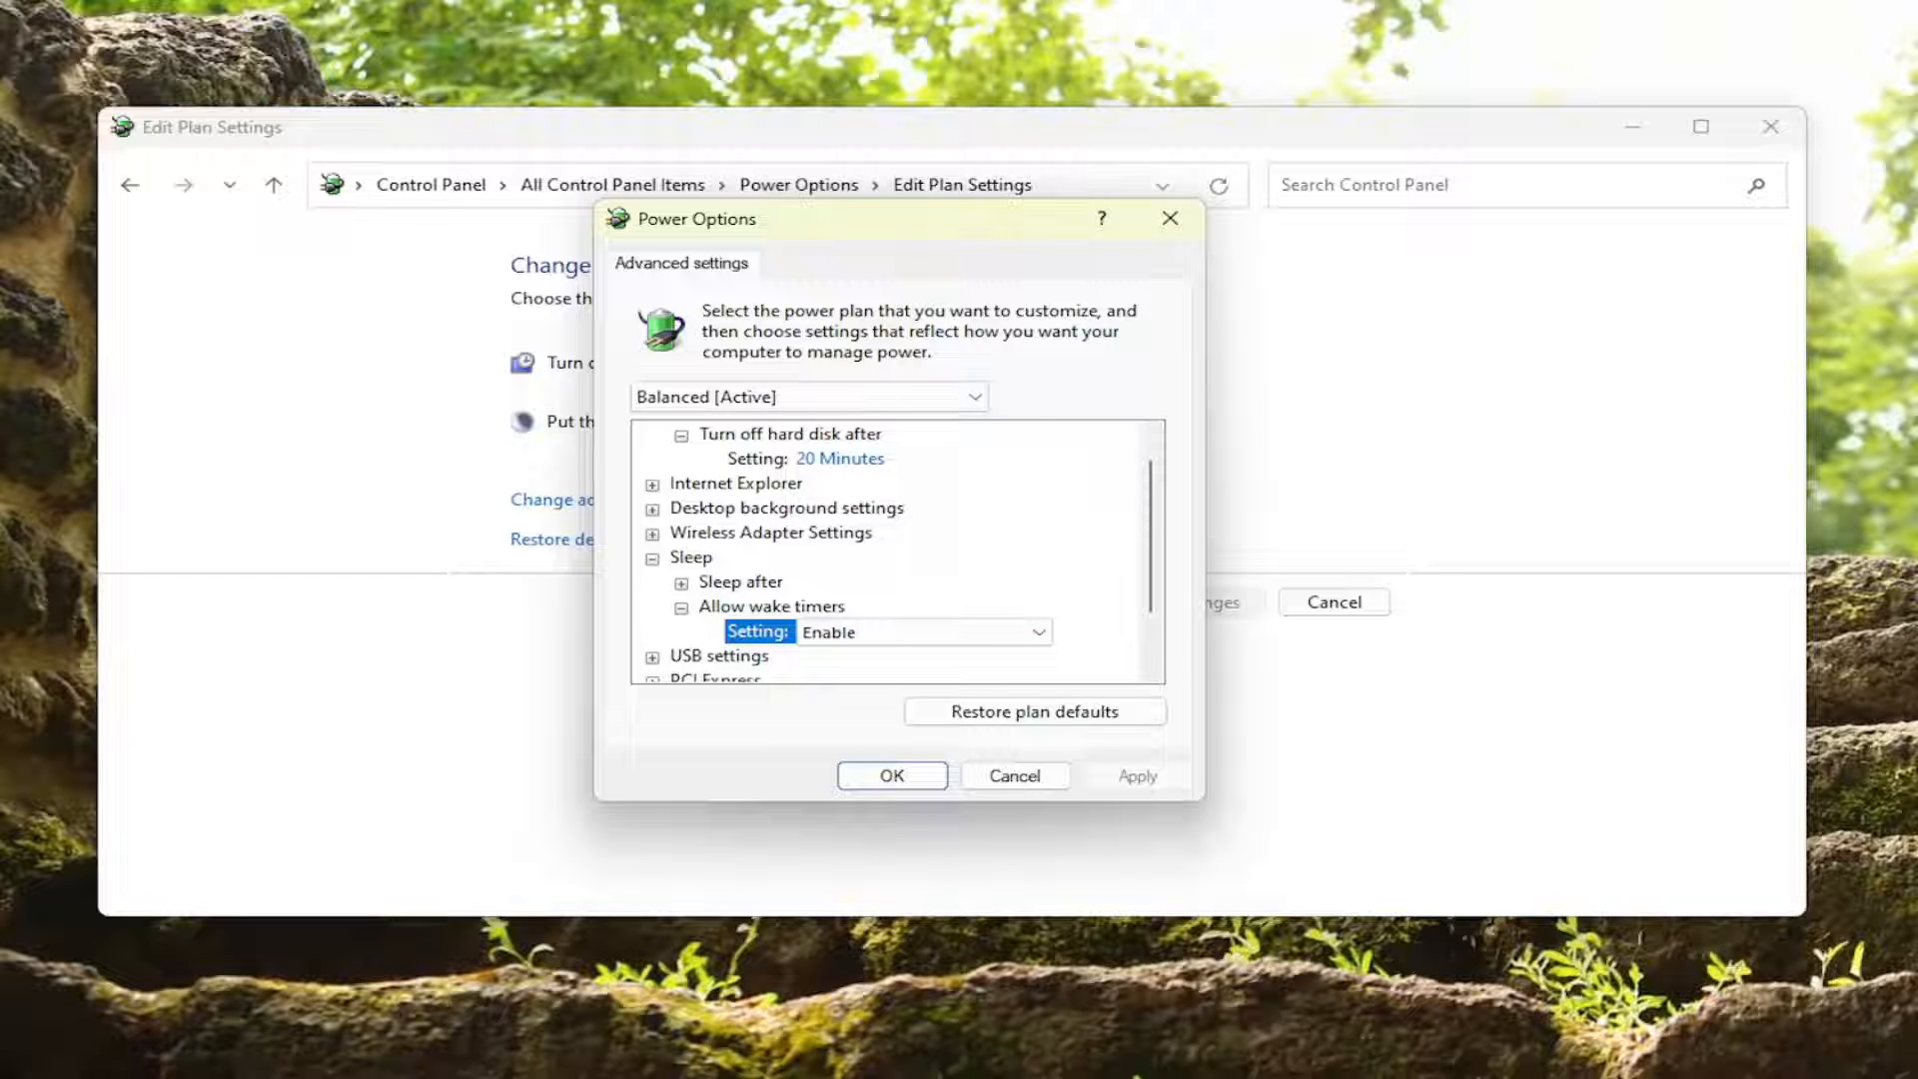
pyautogui.click(946, 633)
pyautogui.click(709, 621)
pyautogui.click(707, 611)
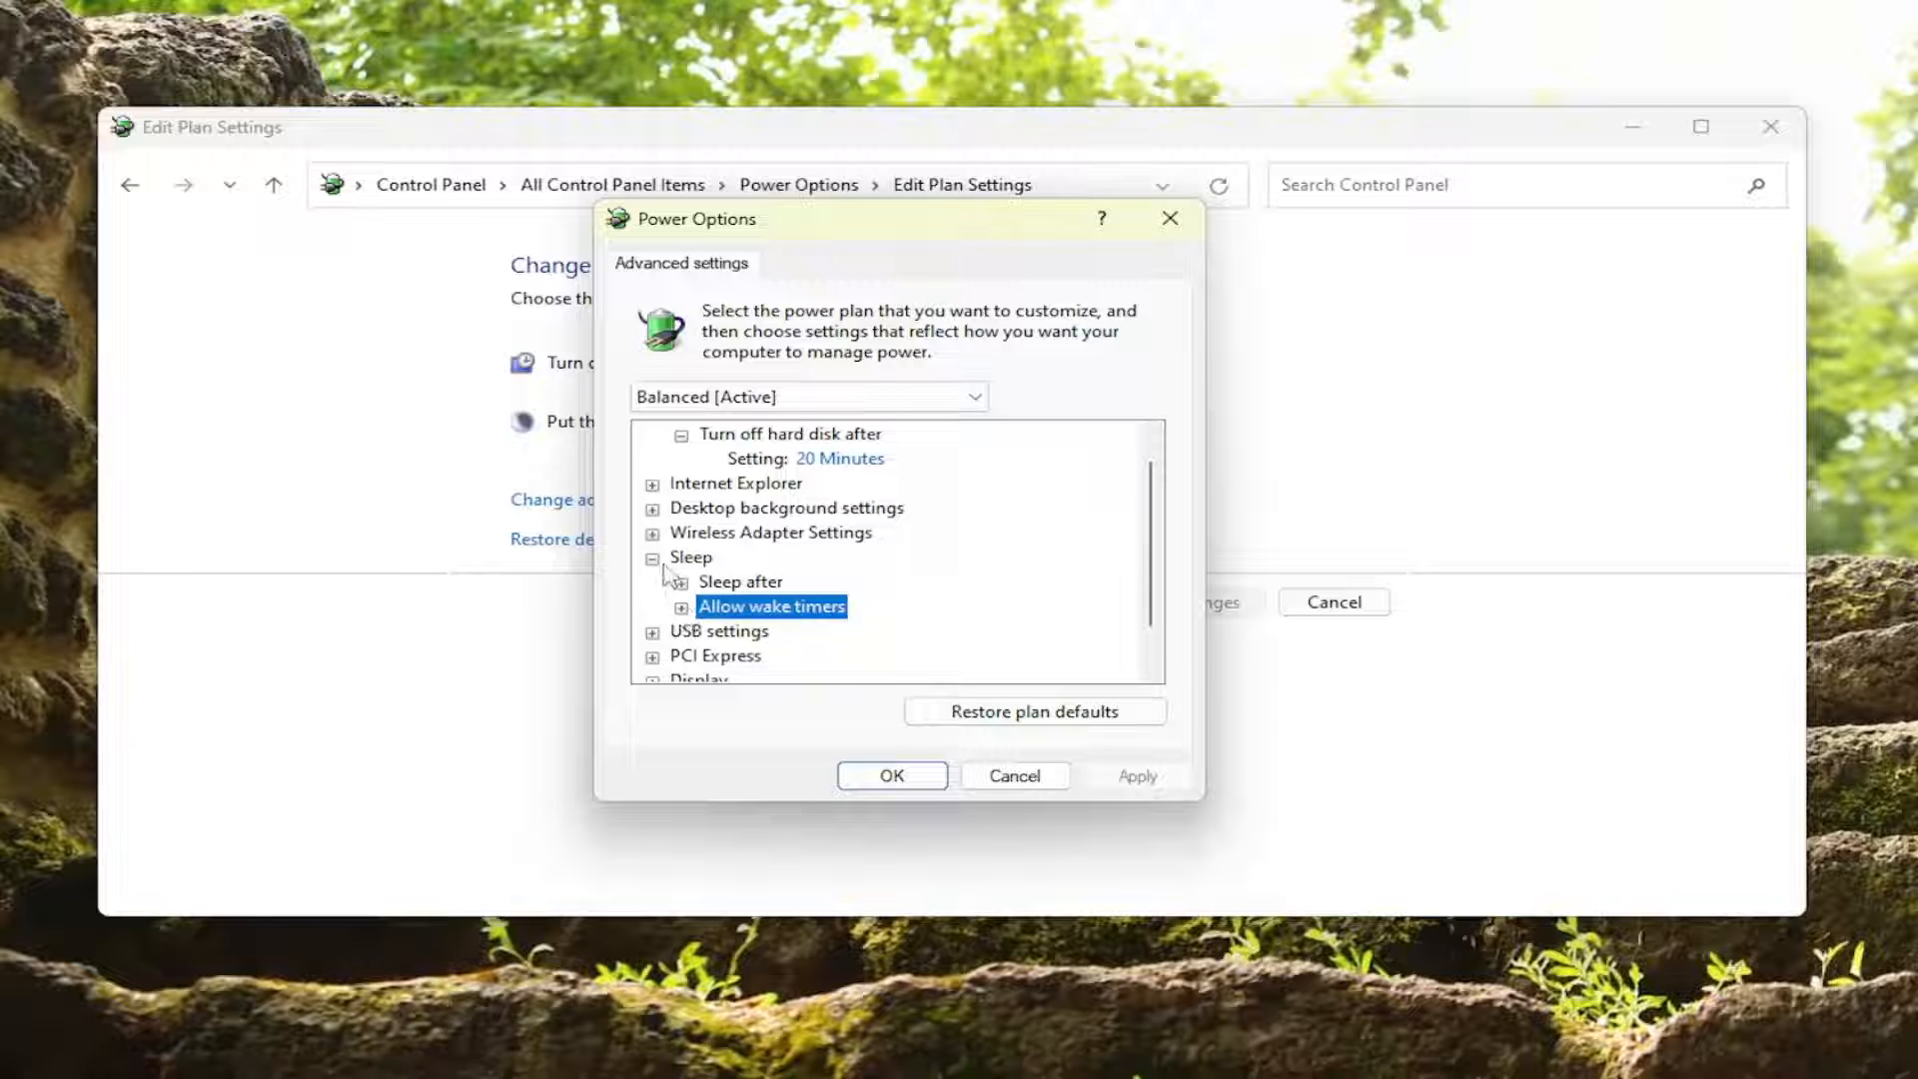
pyautogui.doubleClick(694, 558)
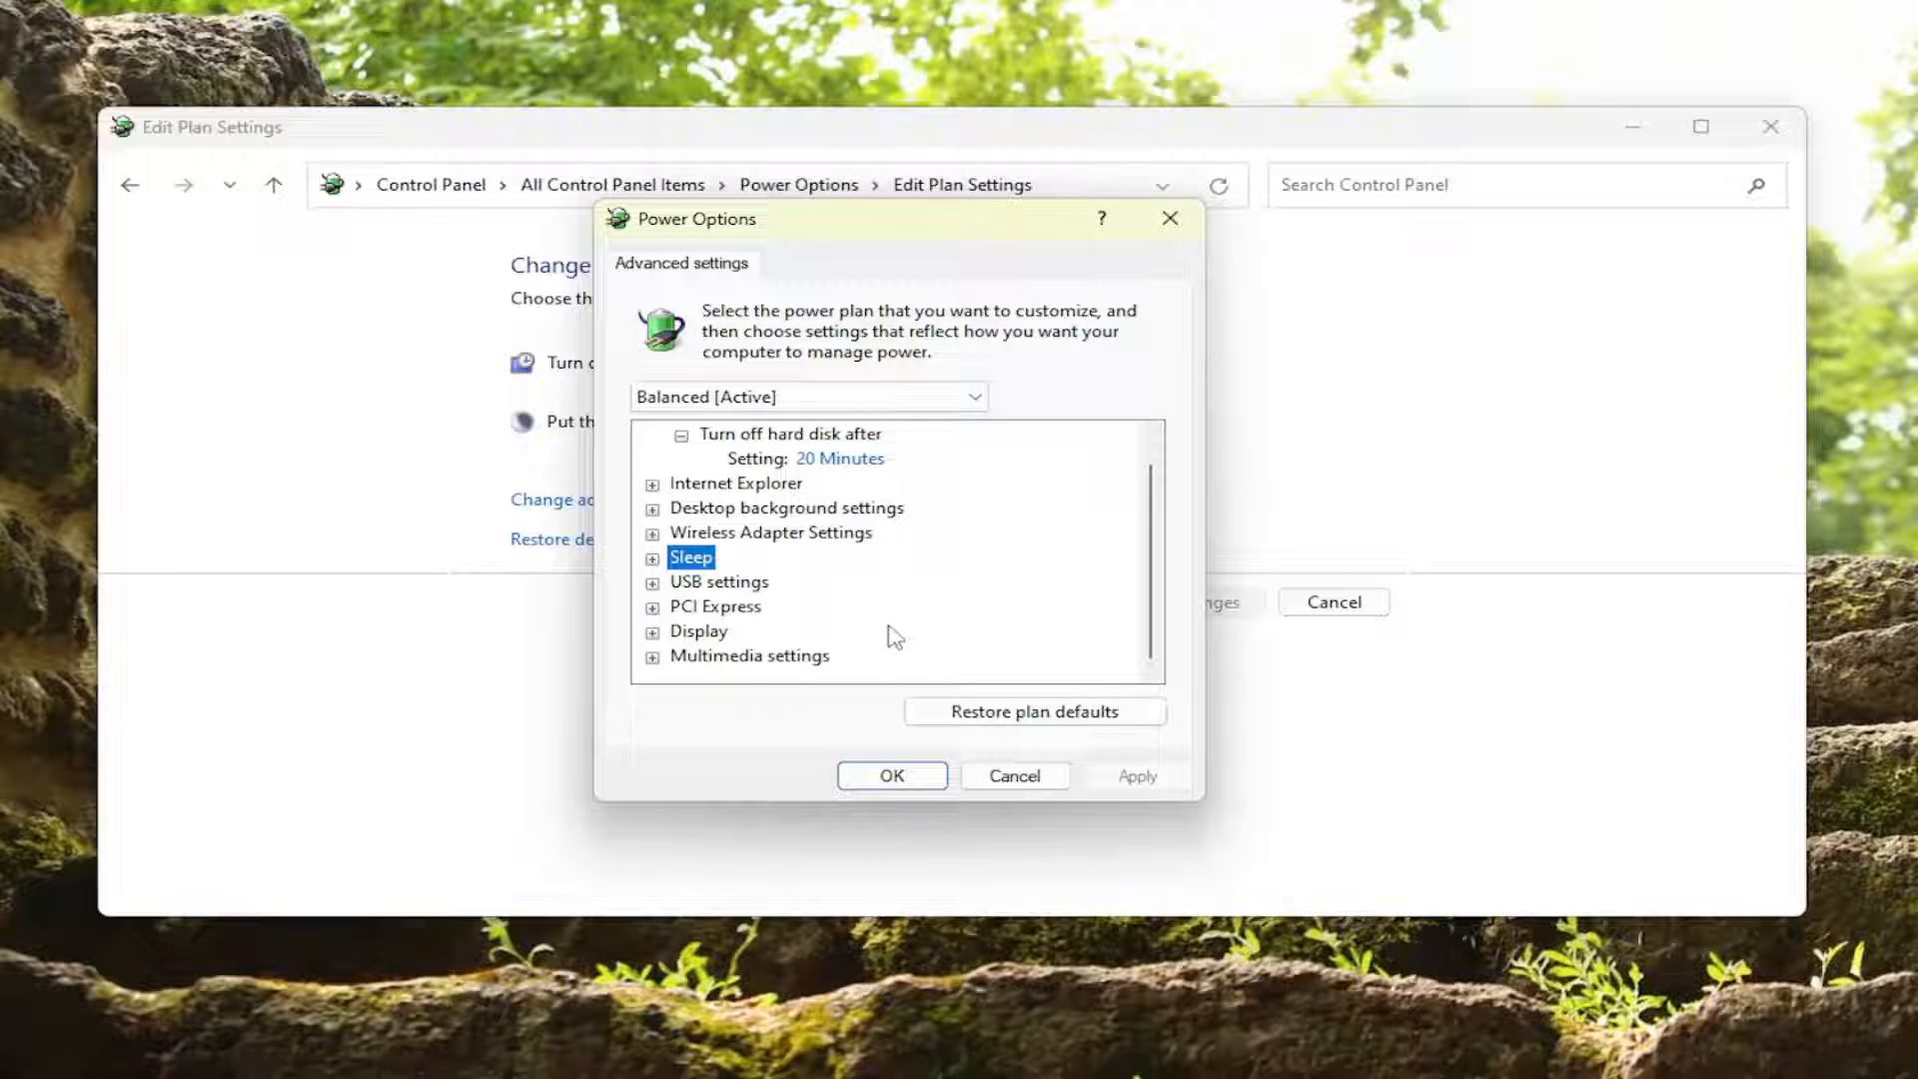
# Open the hard disk turn-off time for editing, then accept the advanced power settings and close the plan settings window
pyautogui.click(844, 462)
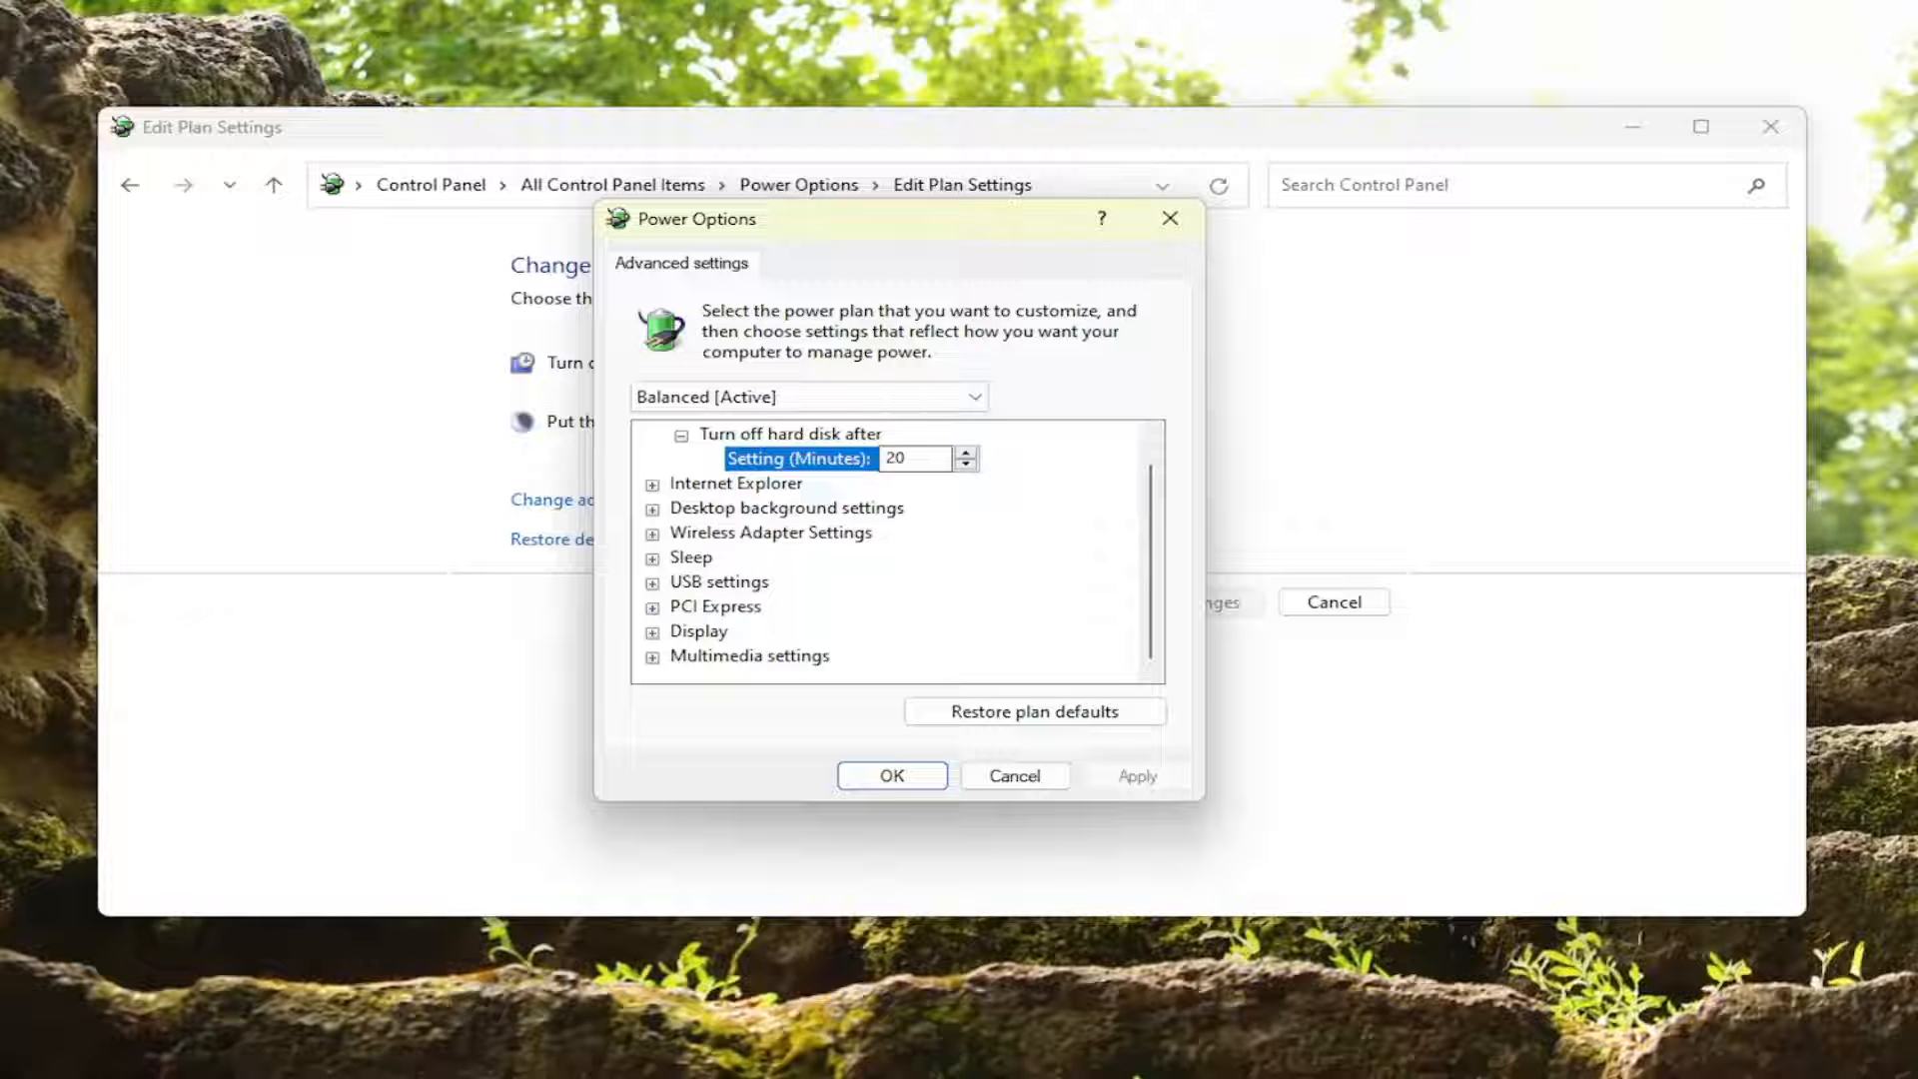
pyautogui.click(929, 779)
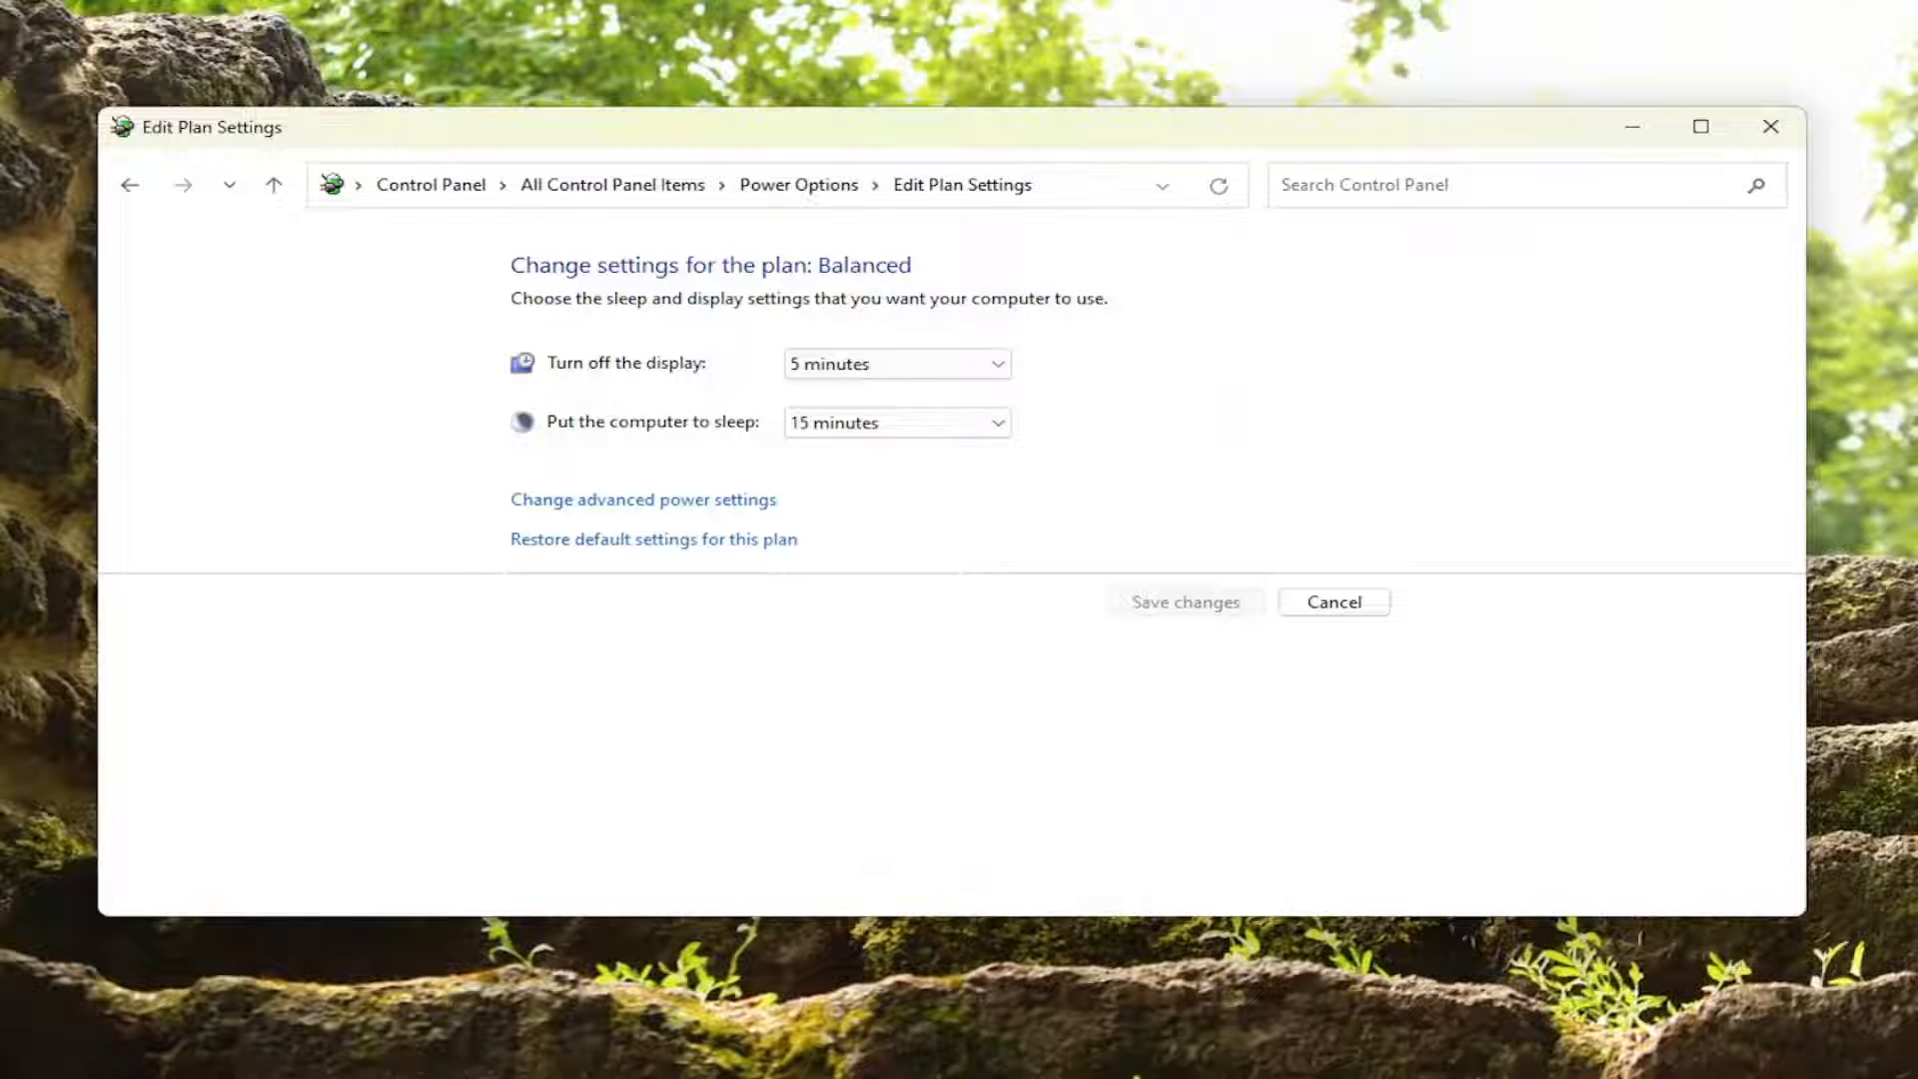
pyautogui.click(1770, 126)
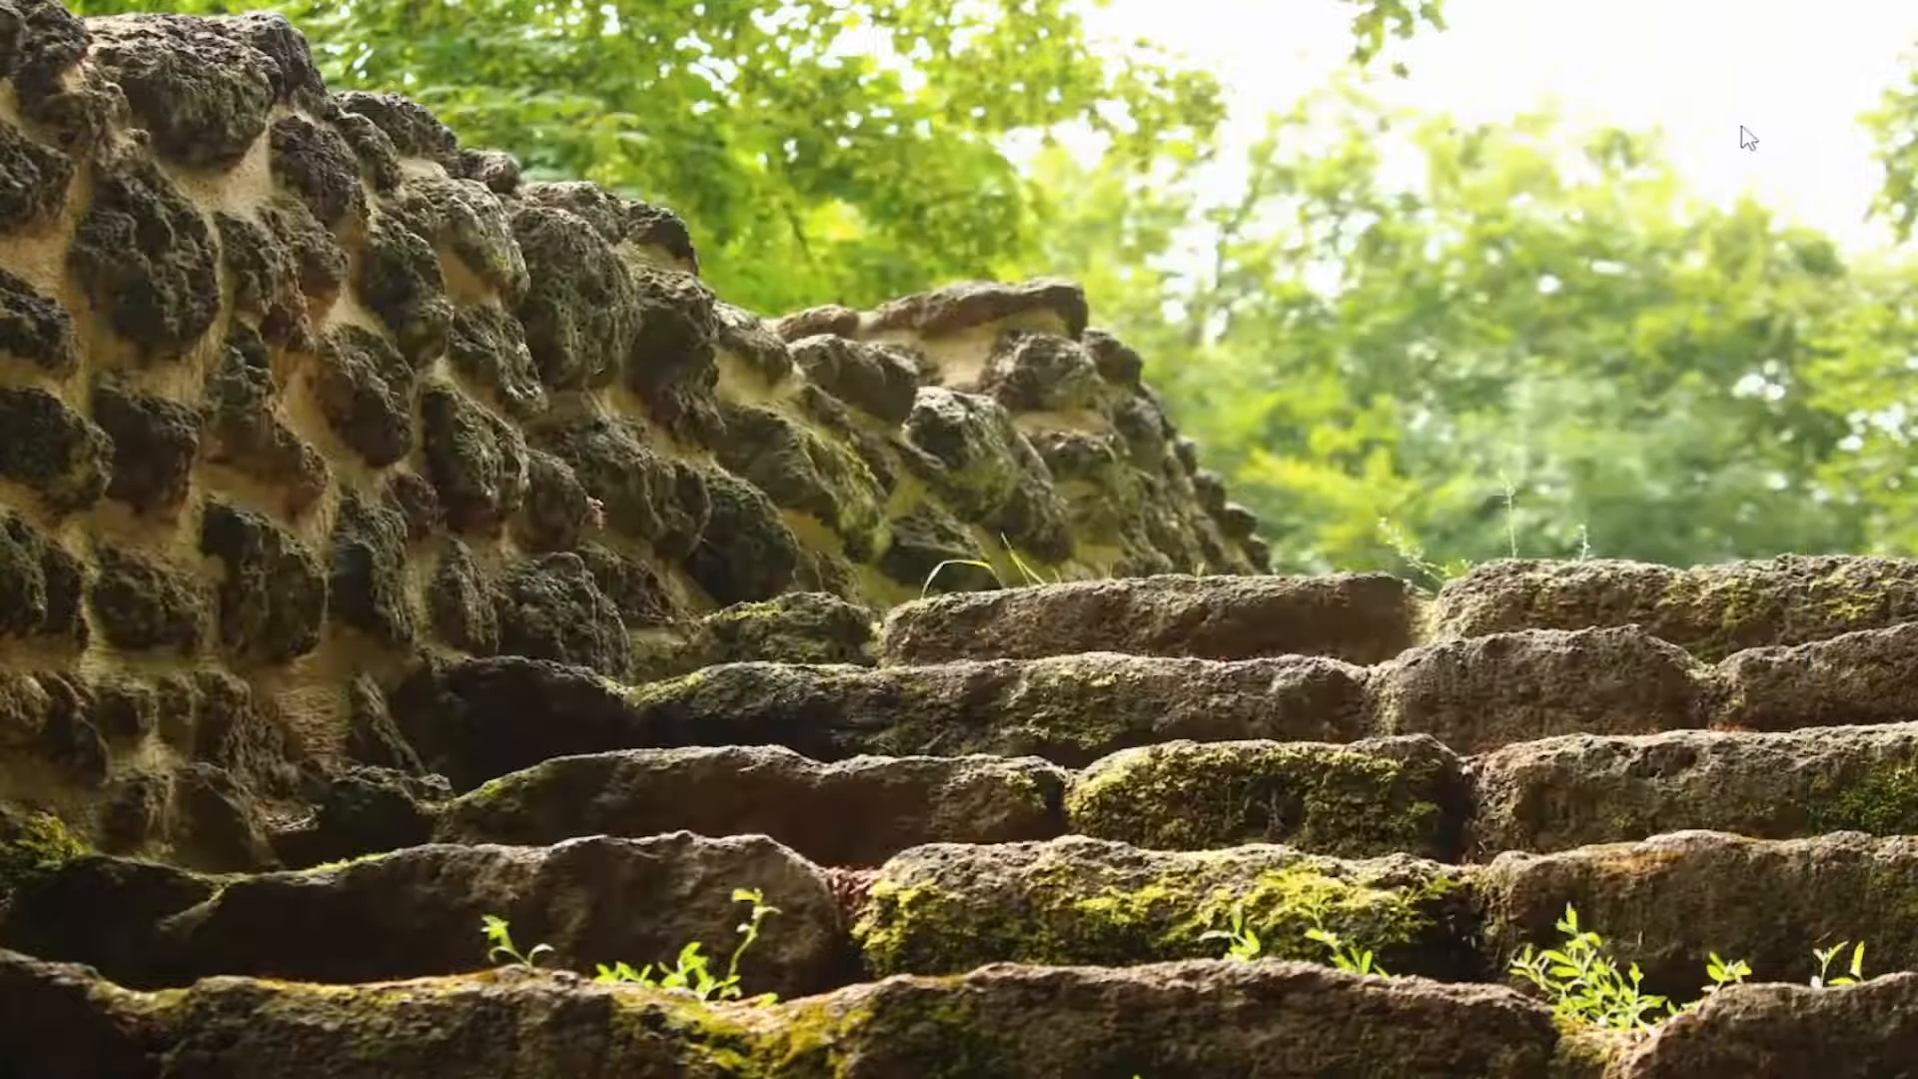
# Search the system for Device Manager, open it and move its window clear of the desktop's corner
pyautogui.press('super')
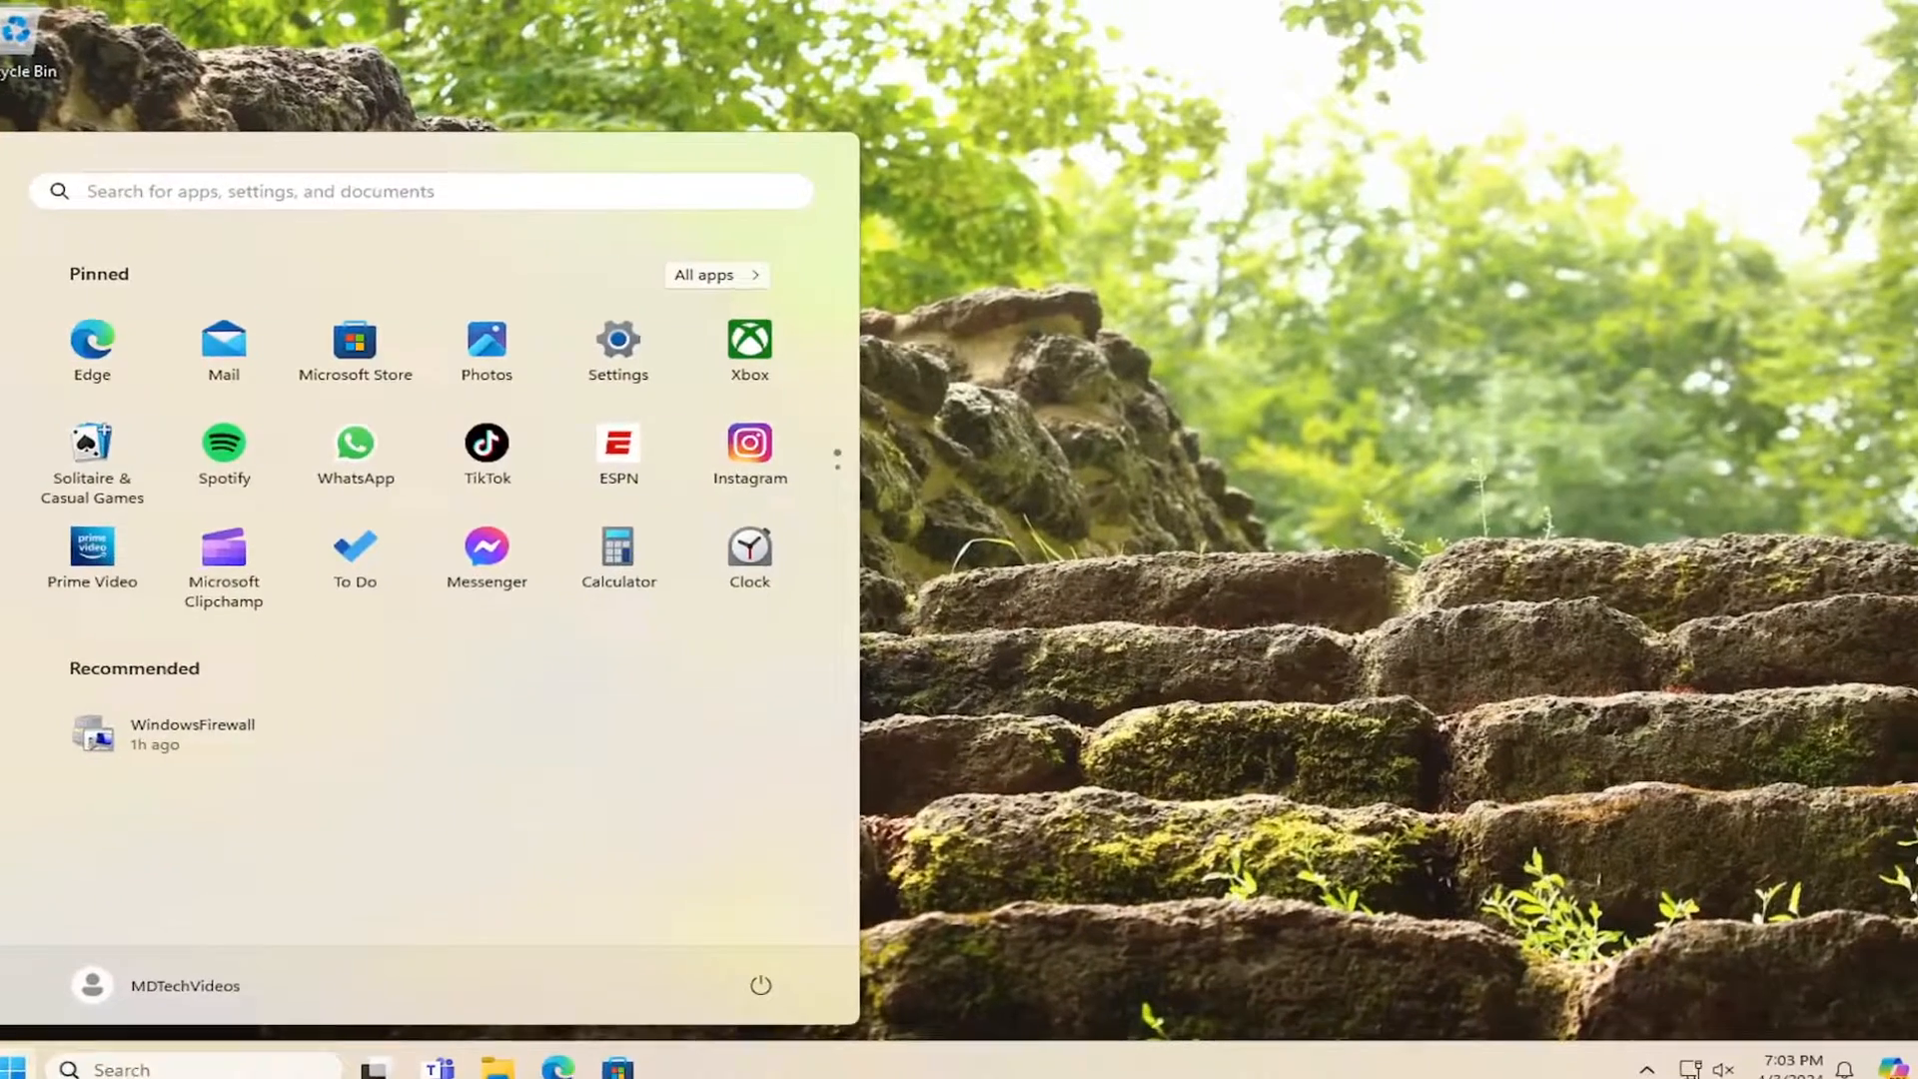
pyautogui.write('d')
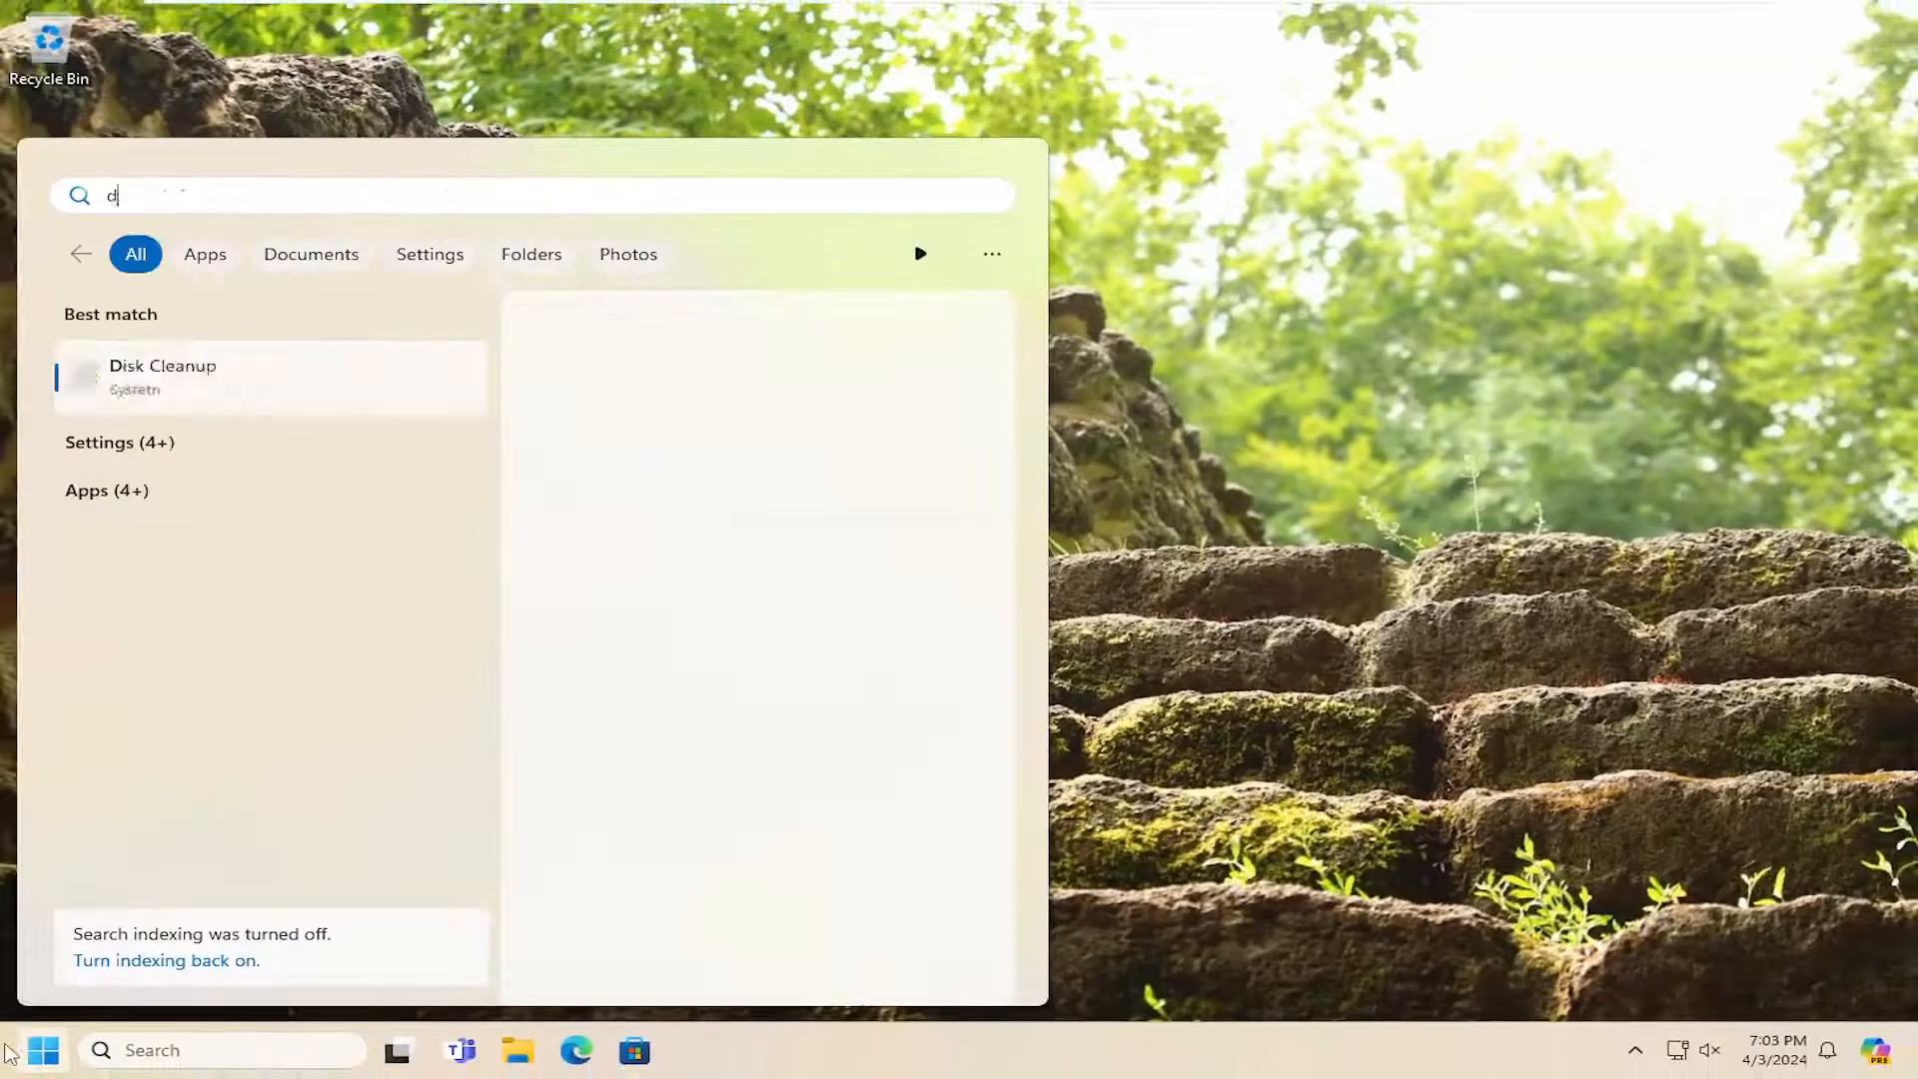
pyautogui.write('evice manager')
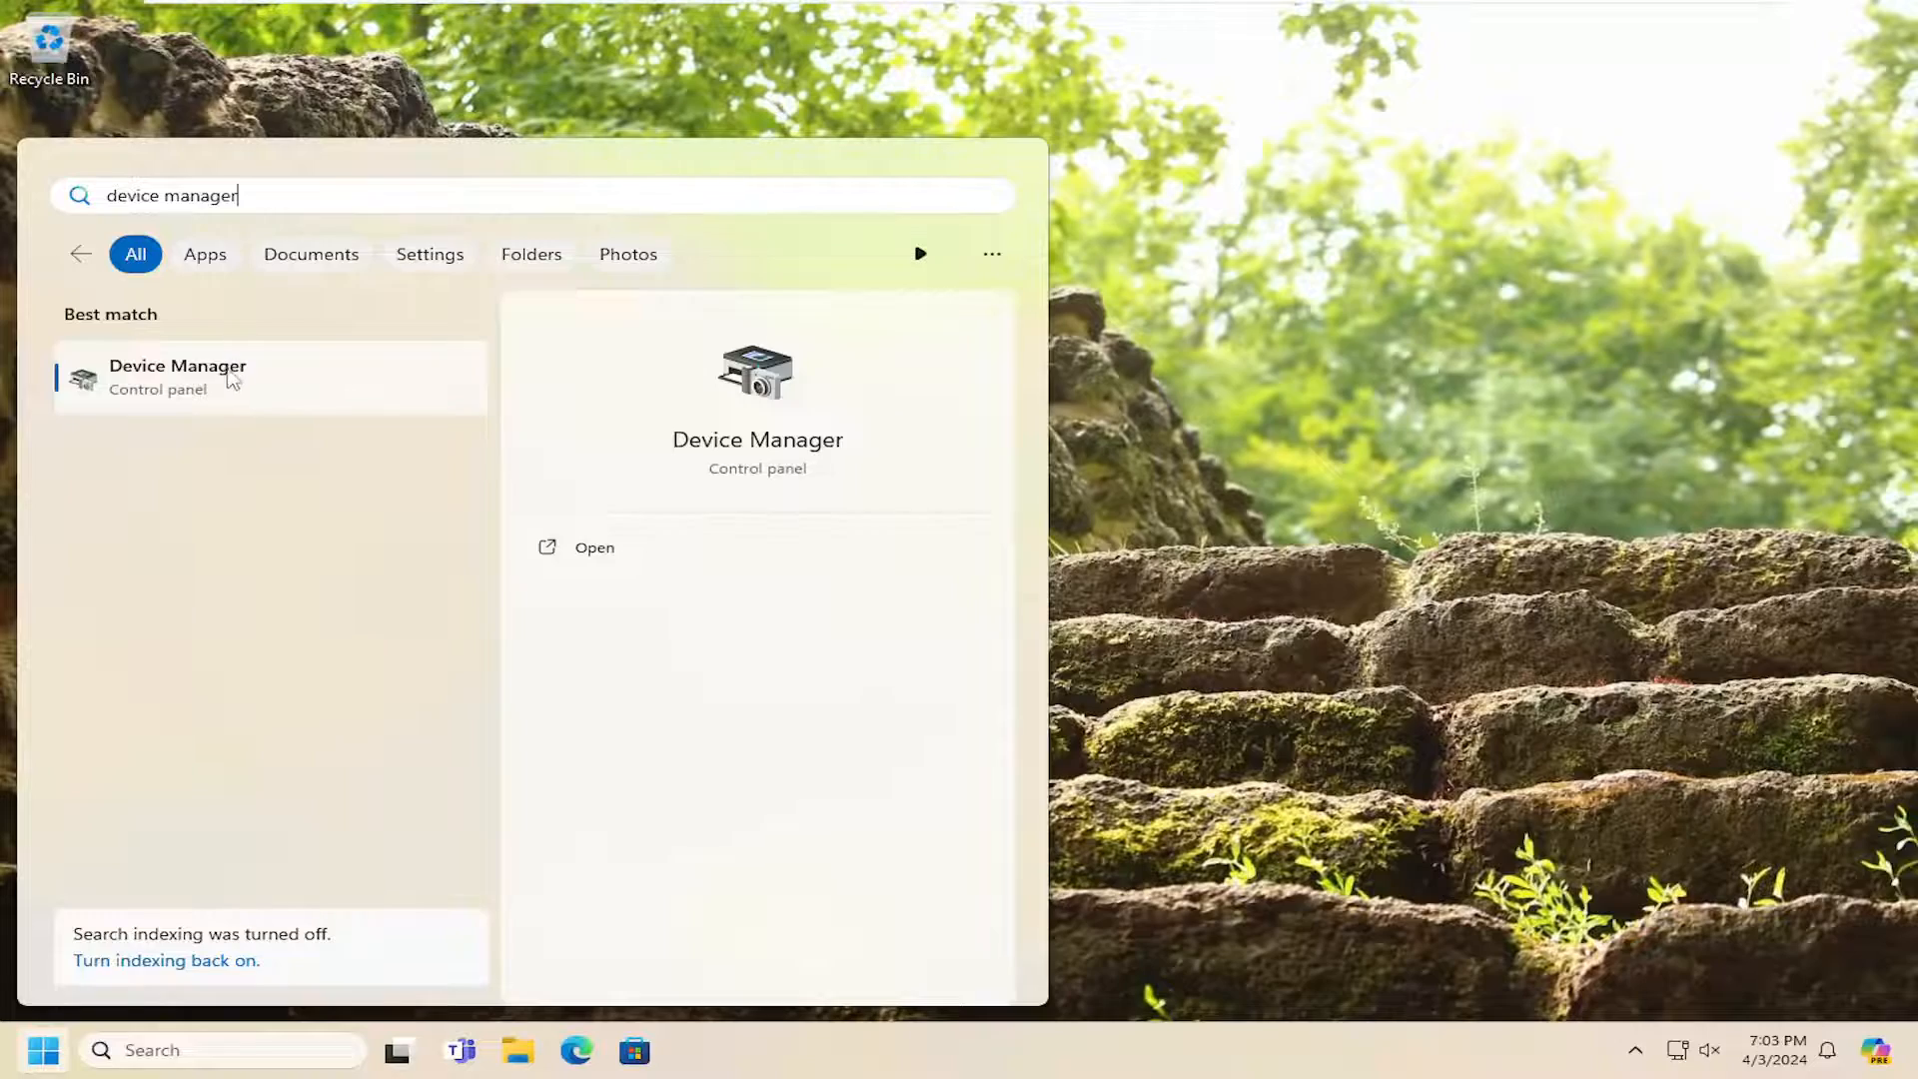
pyautogui.click(190, 382)
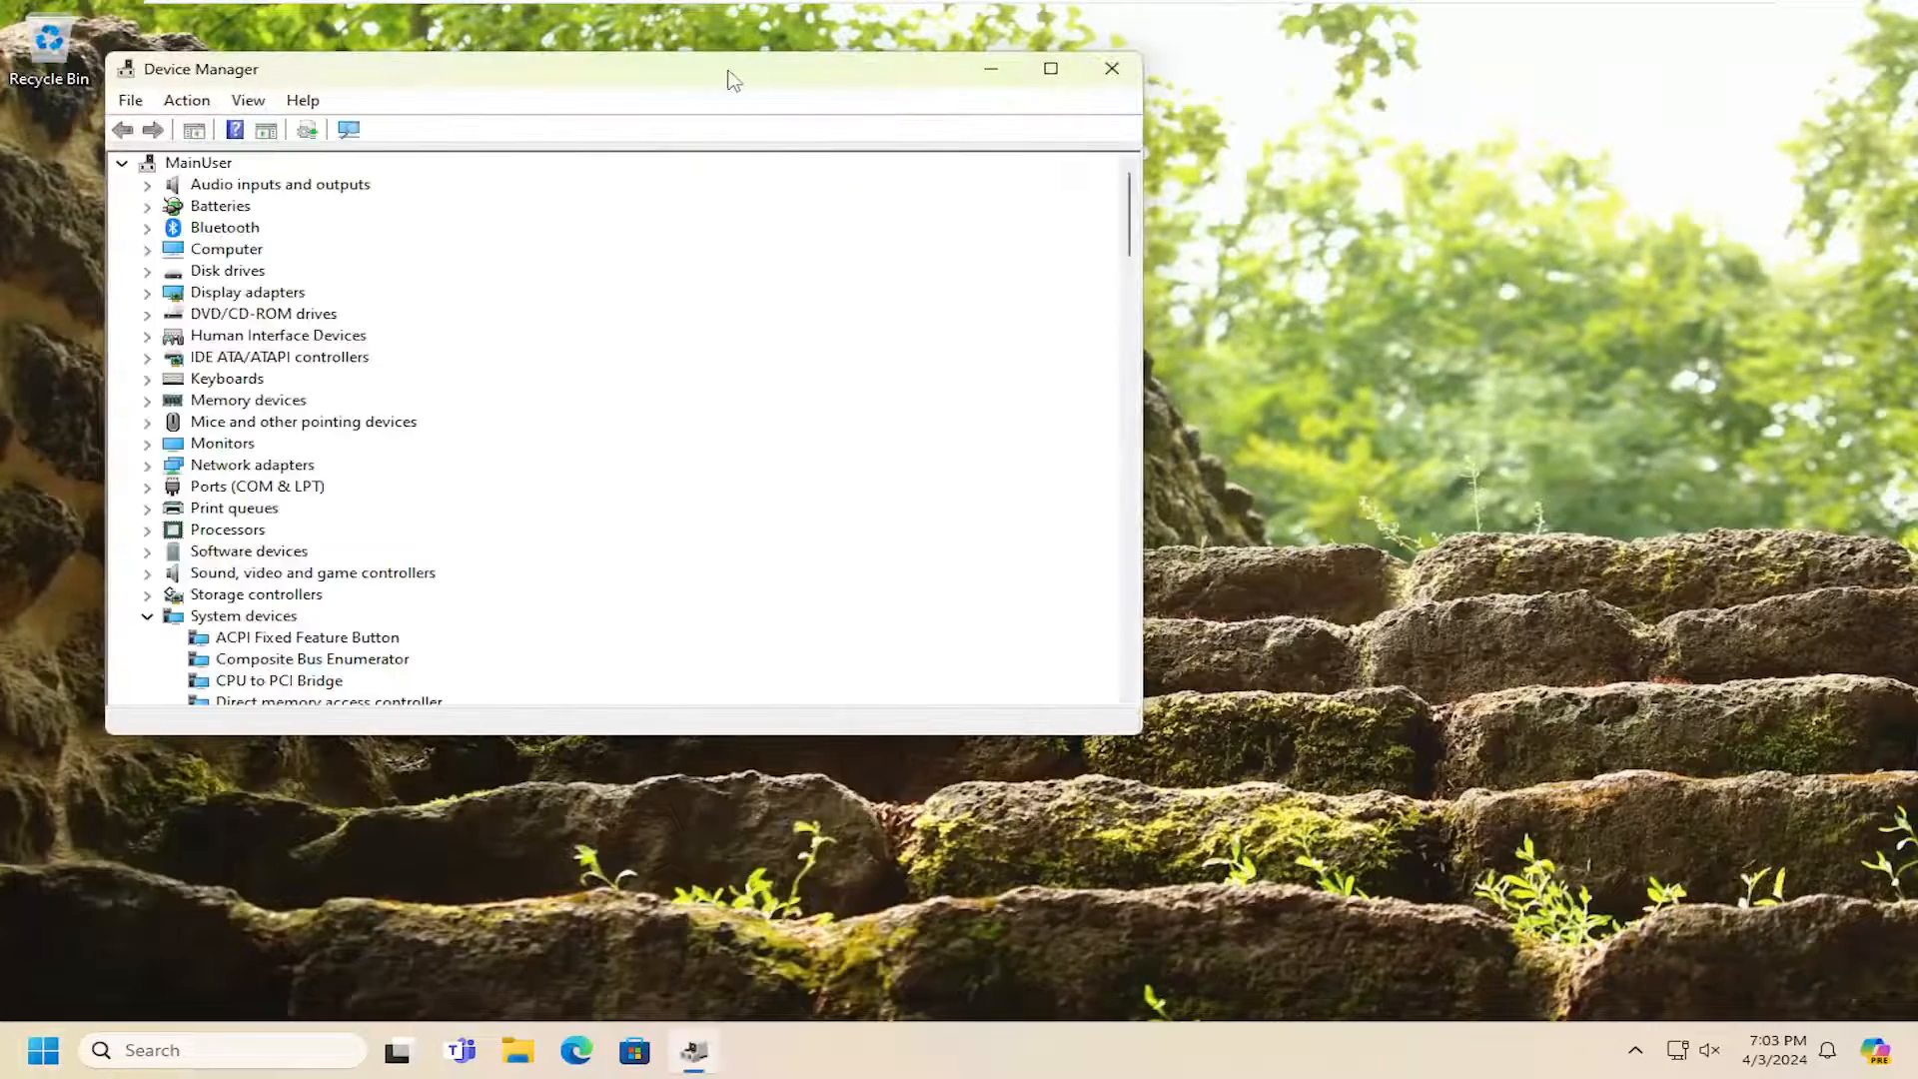
pyautogui.moveTo(729, 78); pyautogui.dragTo(1122, 141)
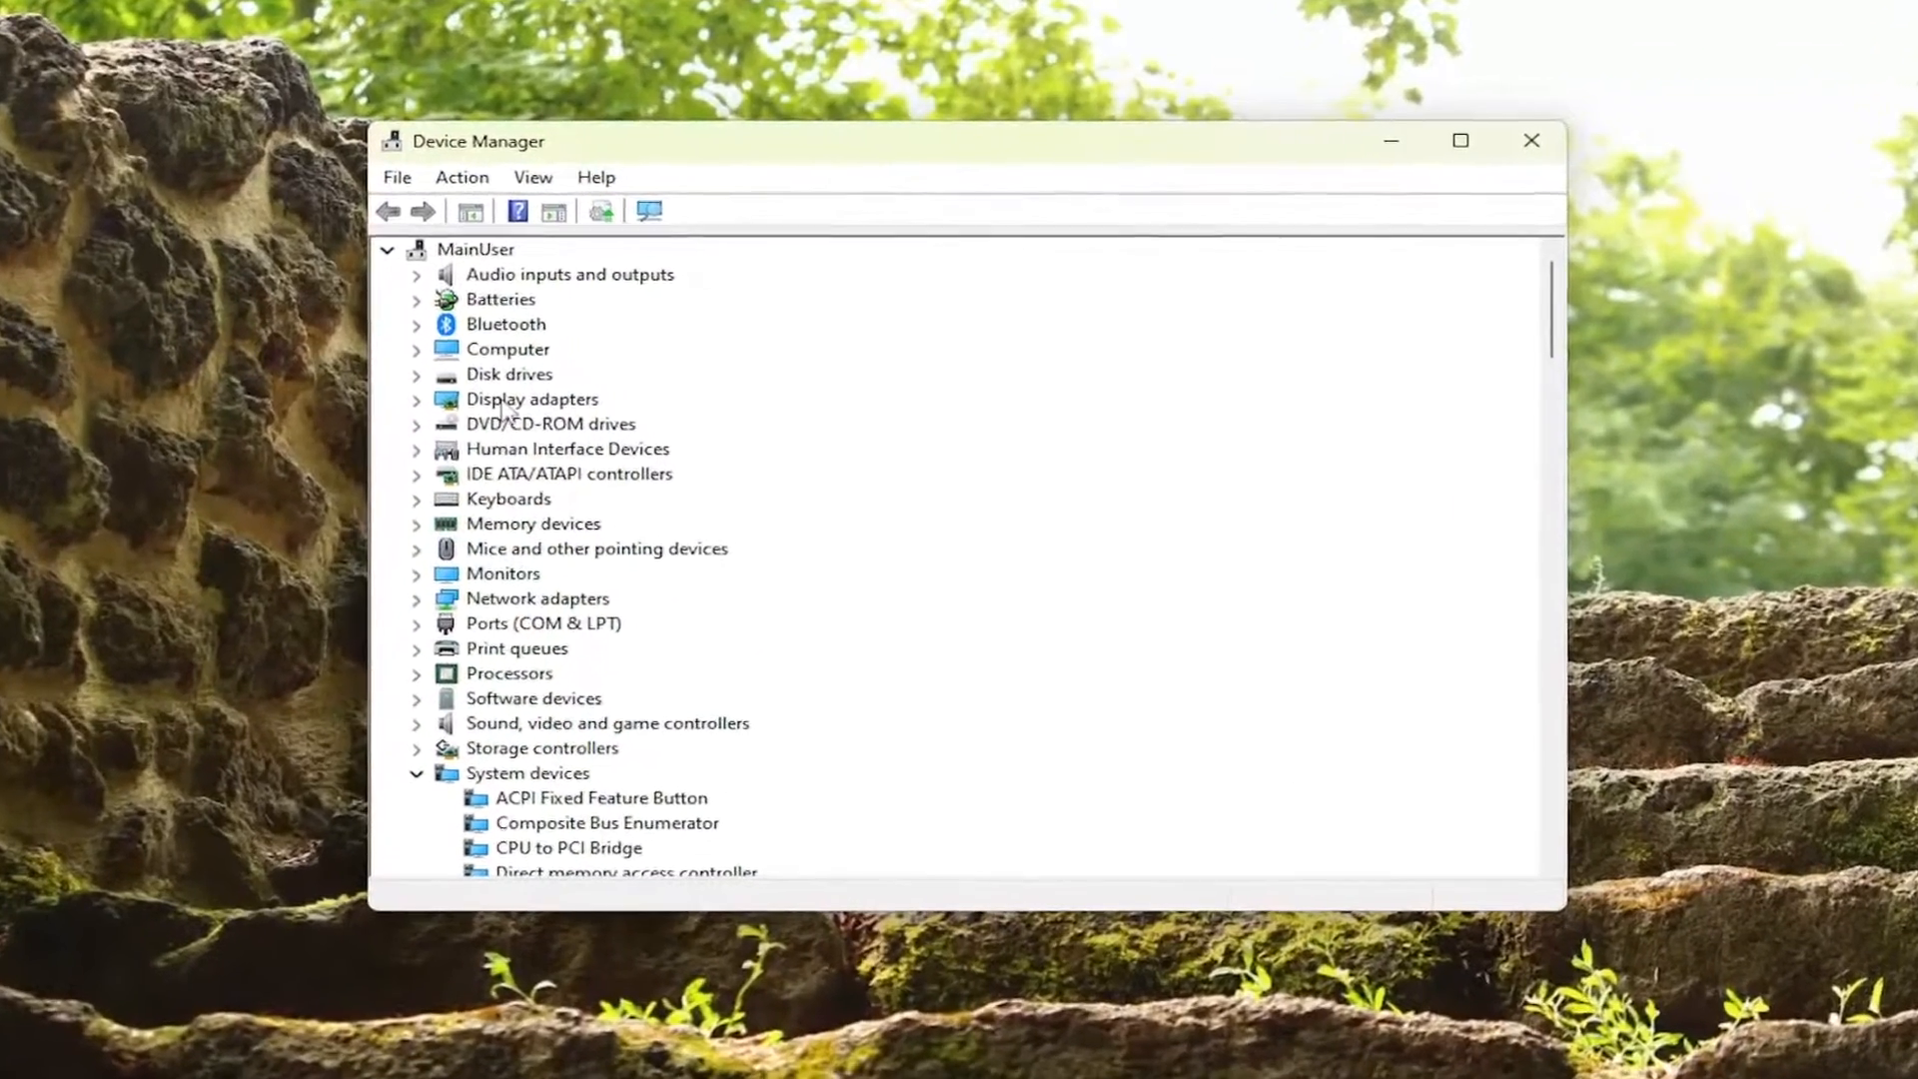
# Reinstall the VMware SVGA 3D display adapter's driver by choosing it from the list of drivers available on the computer
pyautogui.doubleClick(504, 402)
pyautogui.click(567, 432)
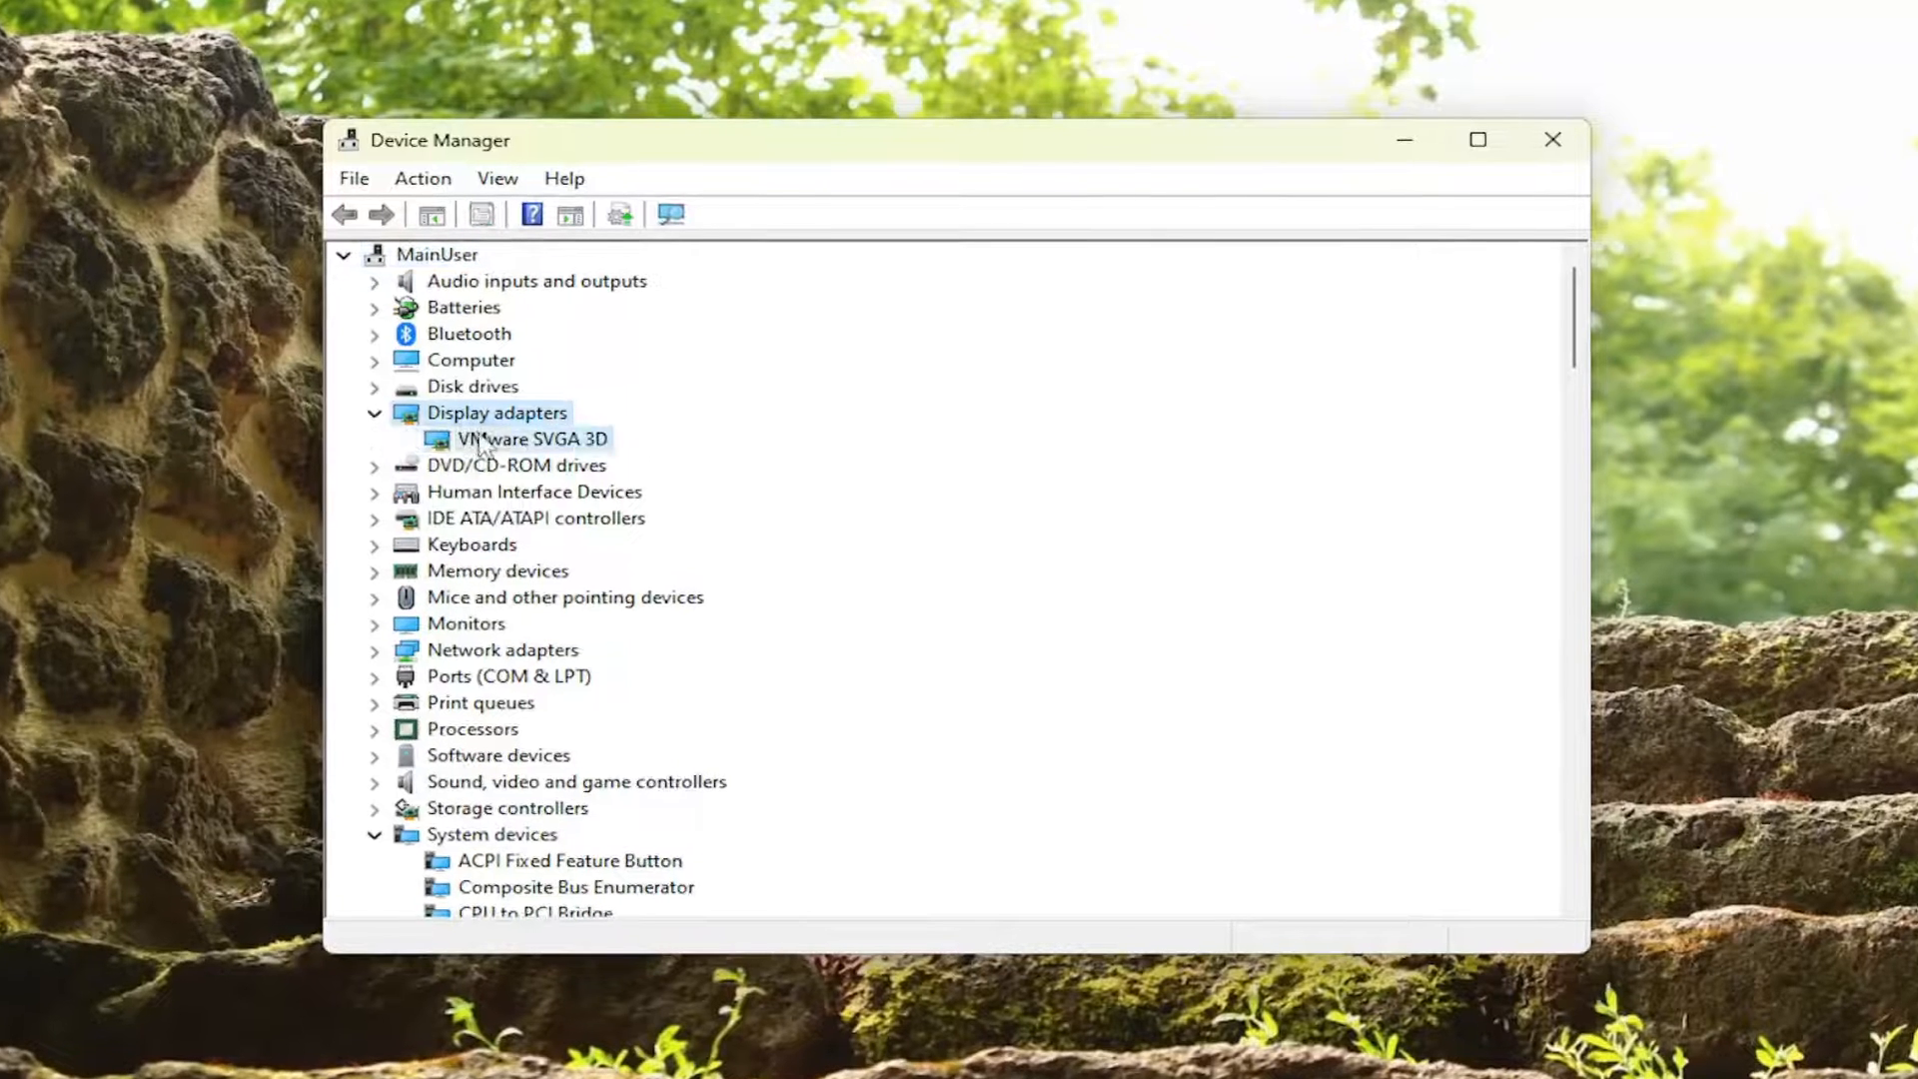
pyautogui.rightClick(513, 443)
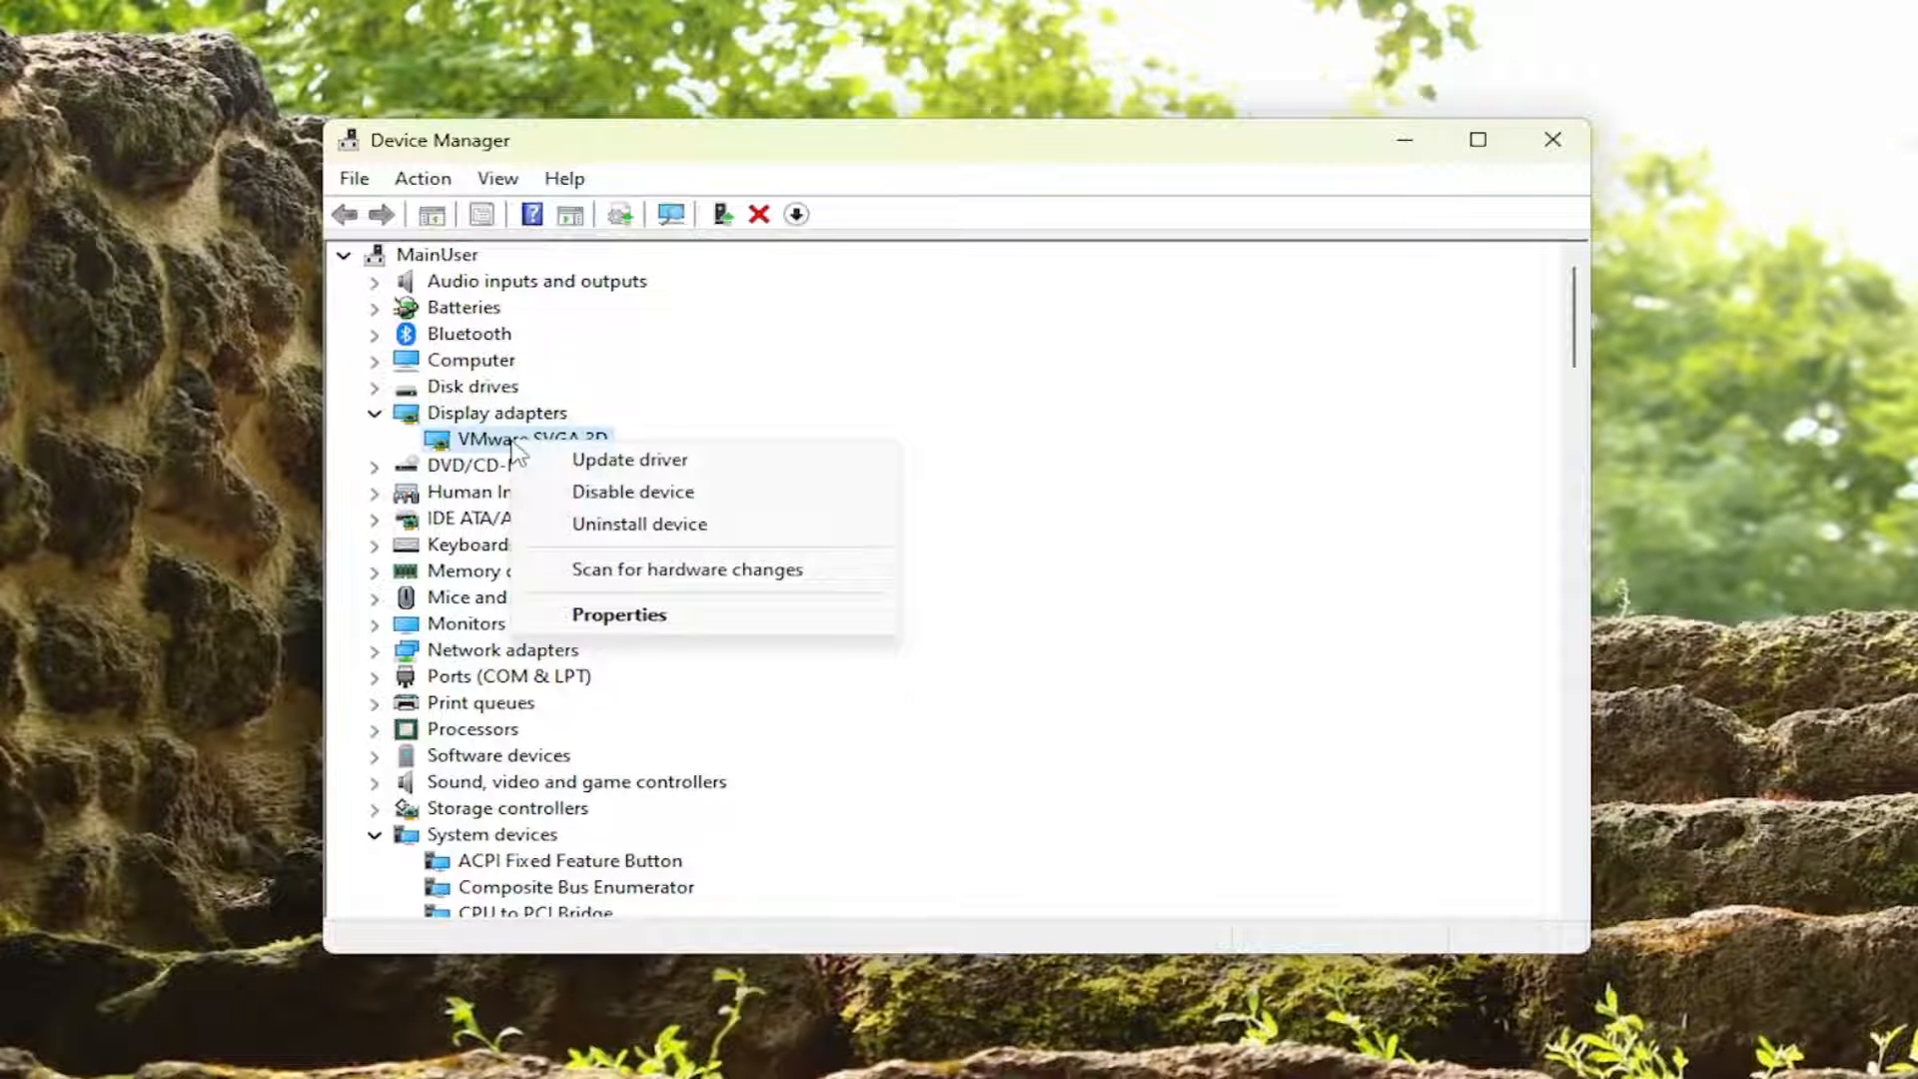
pyautogui.click(599, 462)
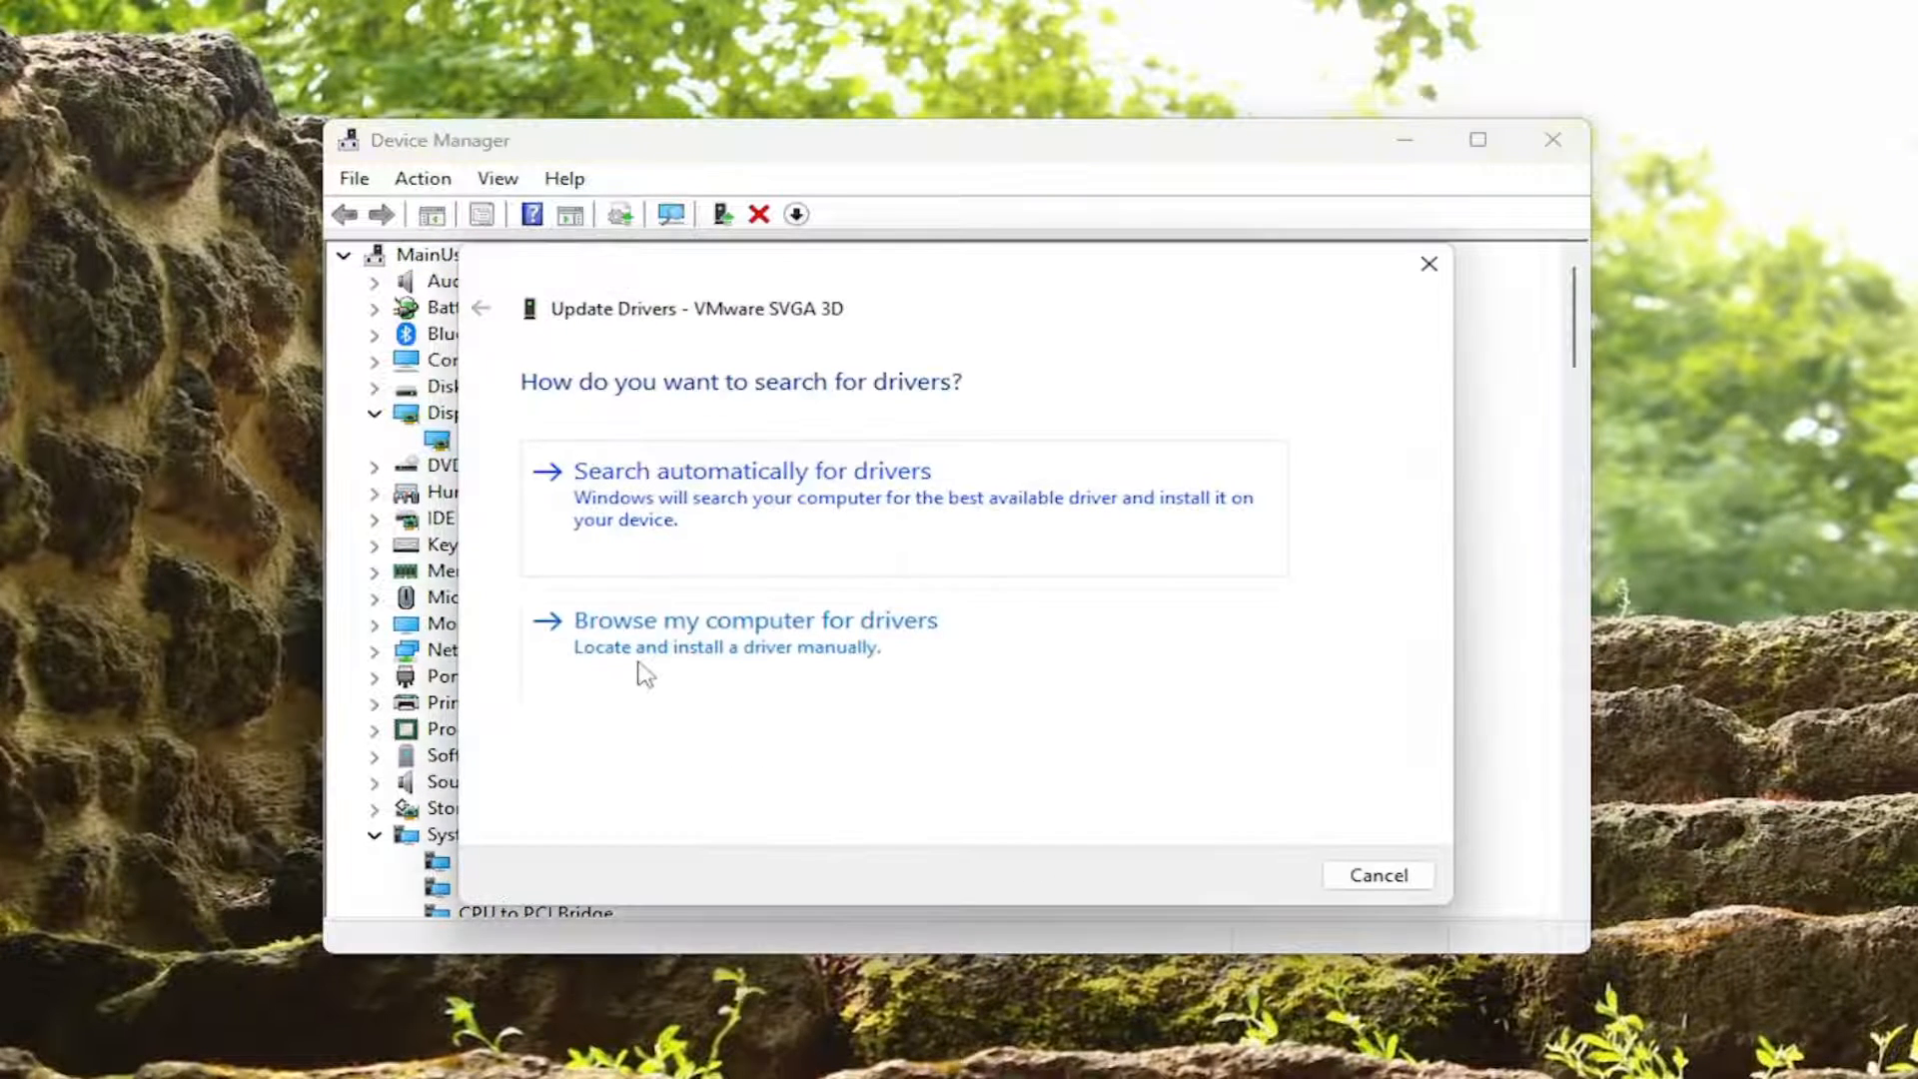
pyautogui.click(821, 647)
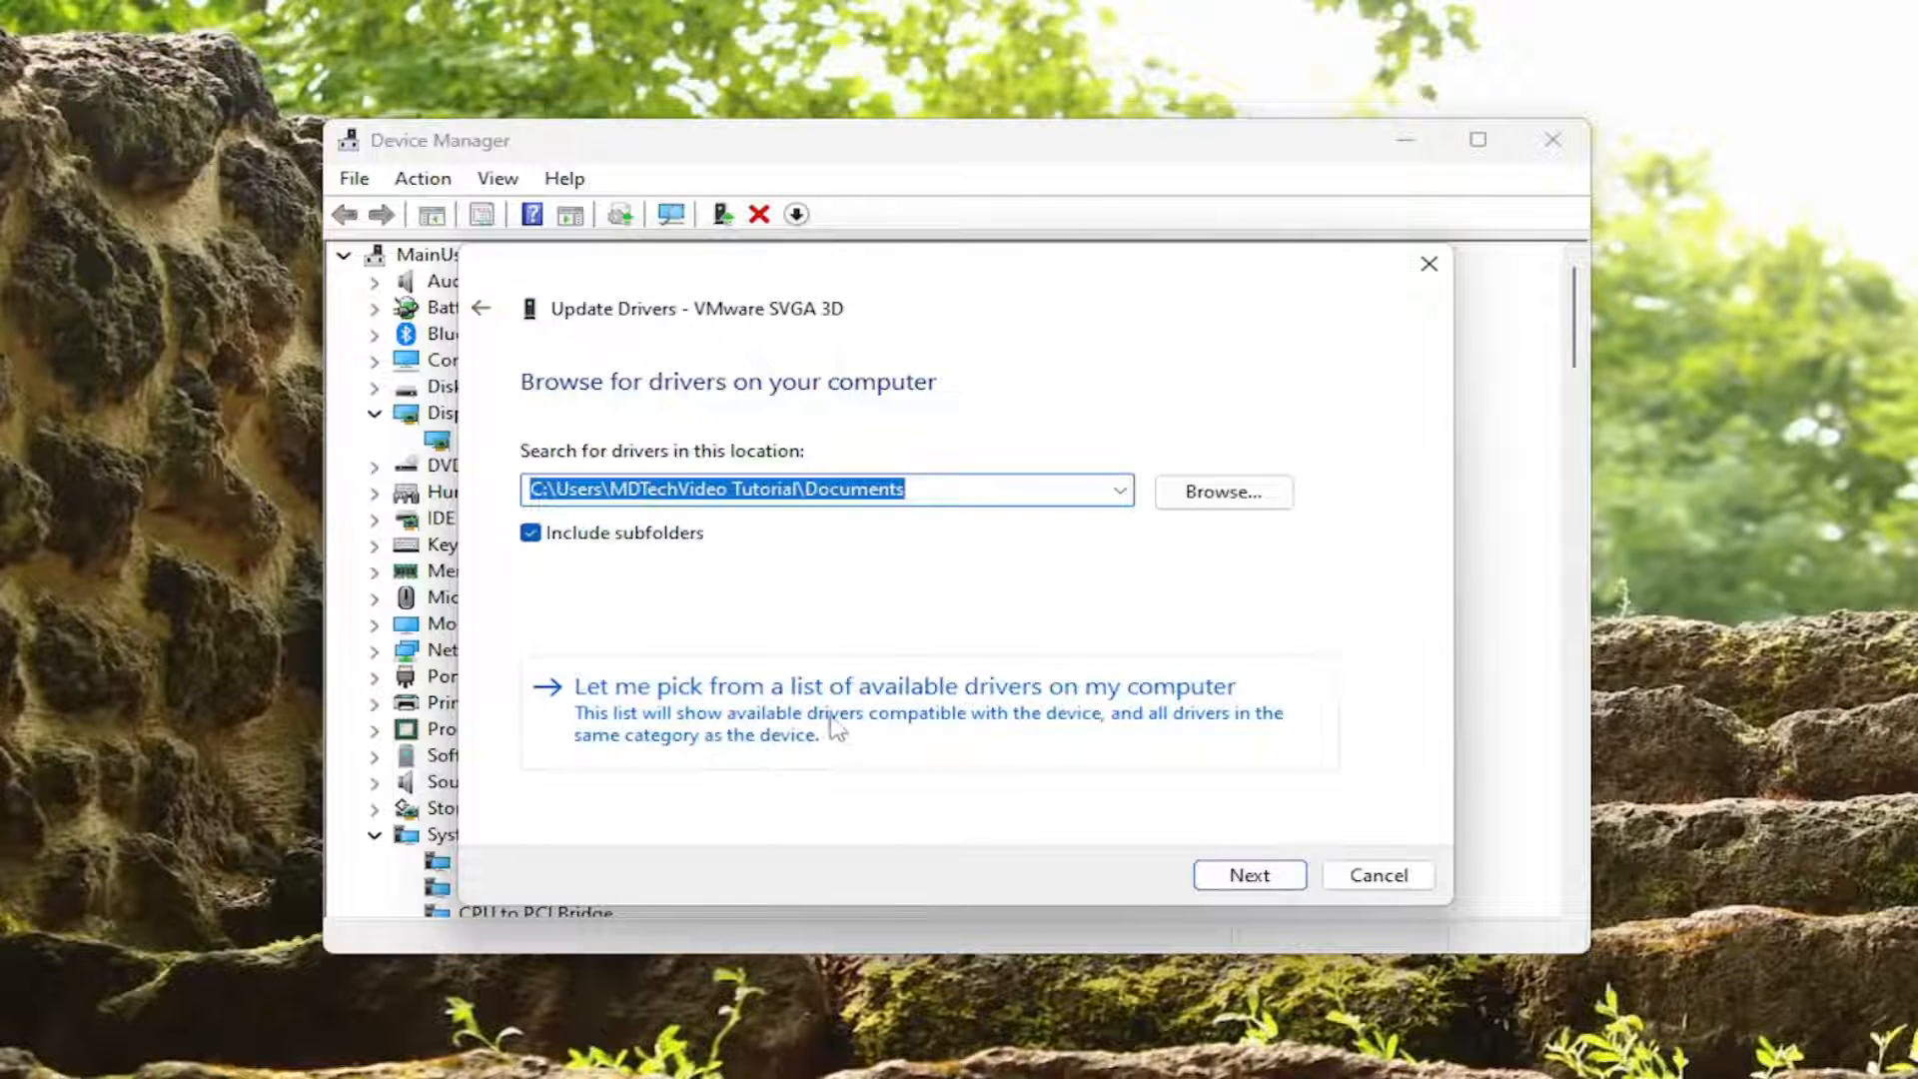
pyautogui.click(972, 711)
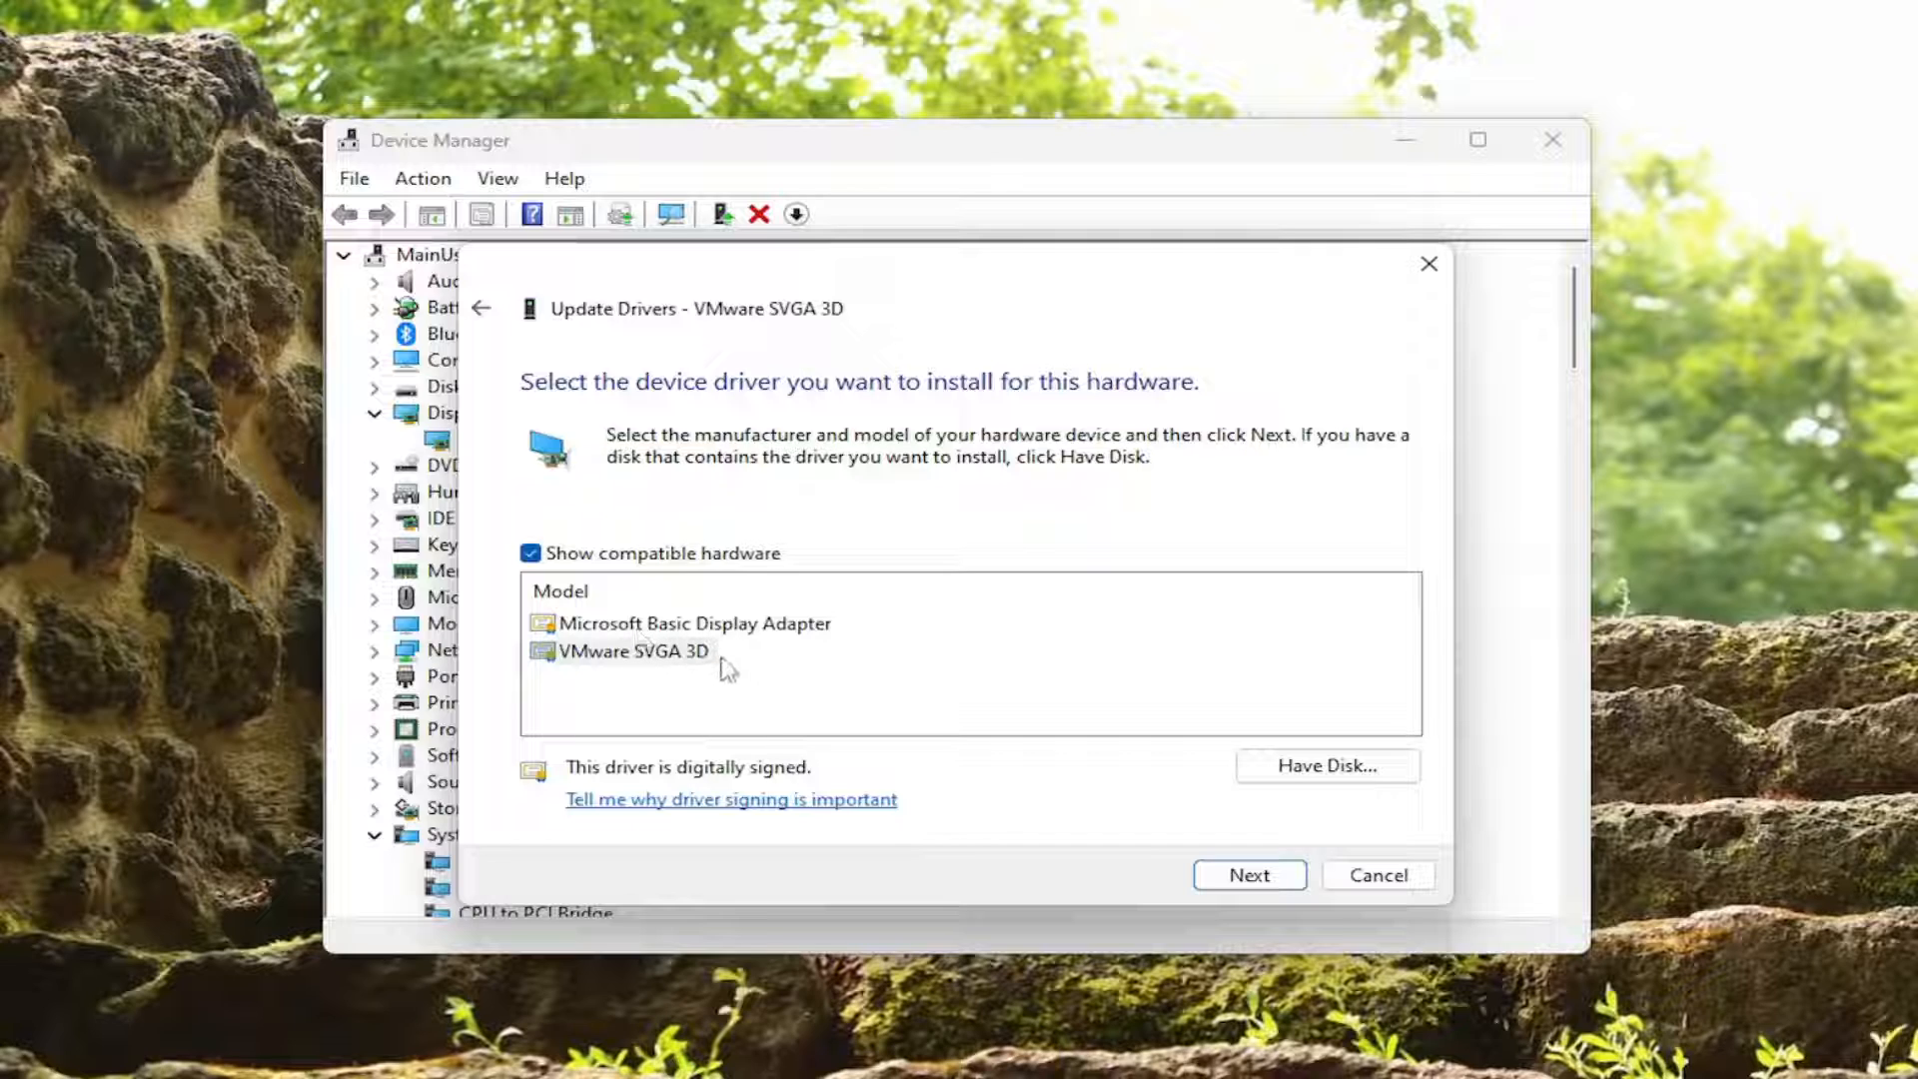
pyautogui.click(1248, 876)
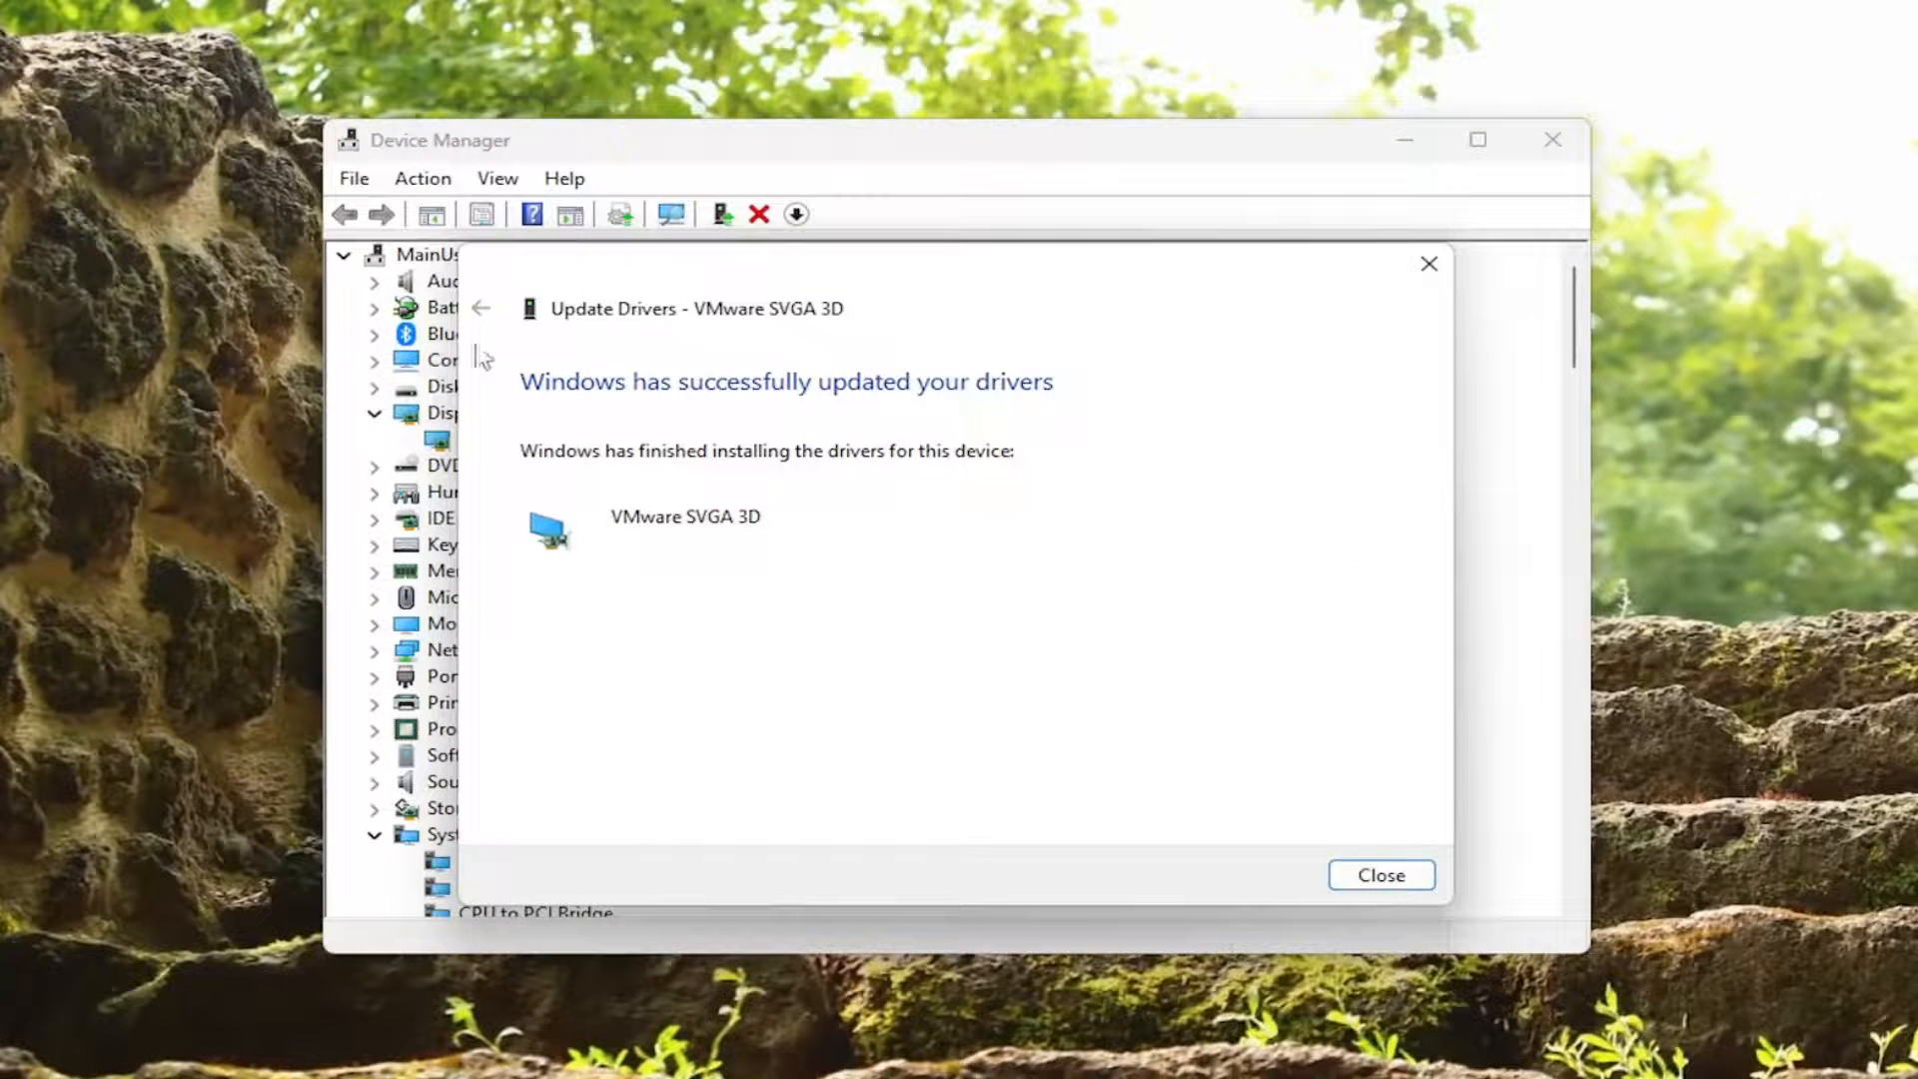
pyautogui.click(1379, 876)
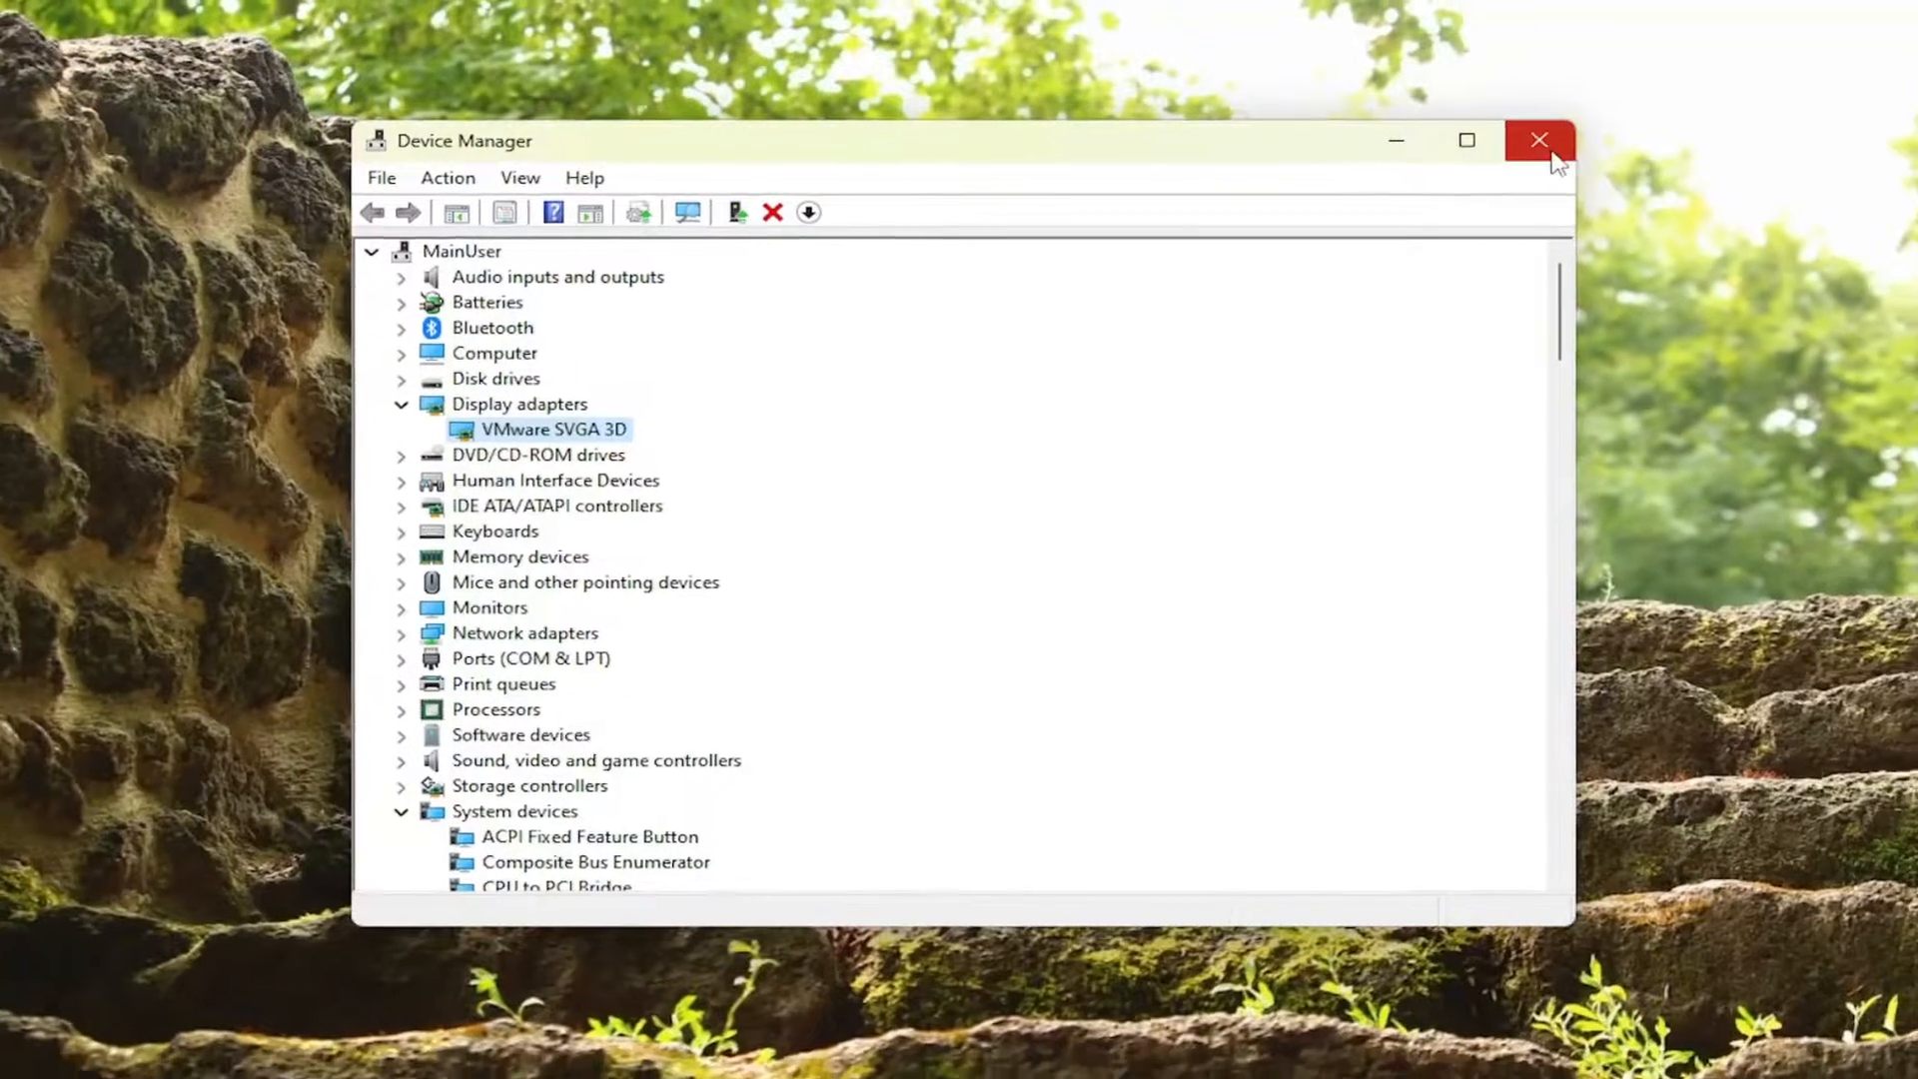
# Close Device Manager and restart the computer
pyautogui.click(1553, 155)
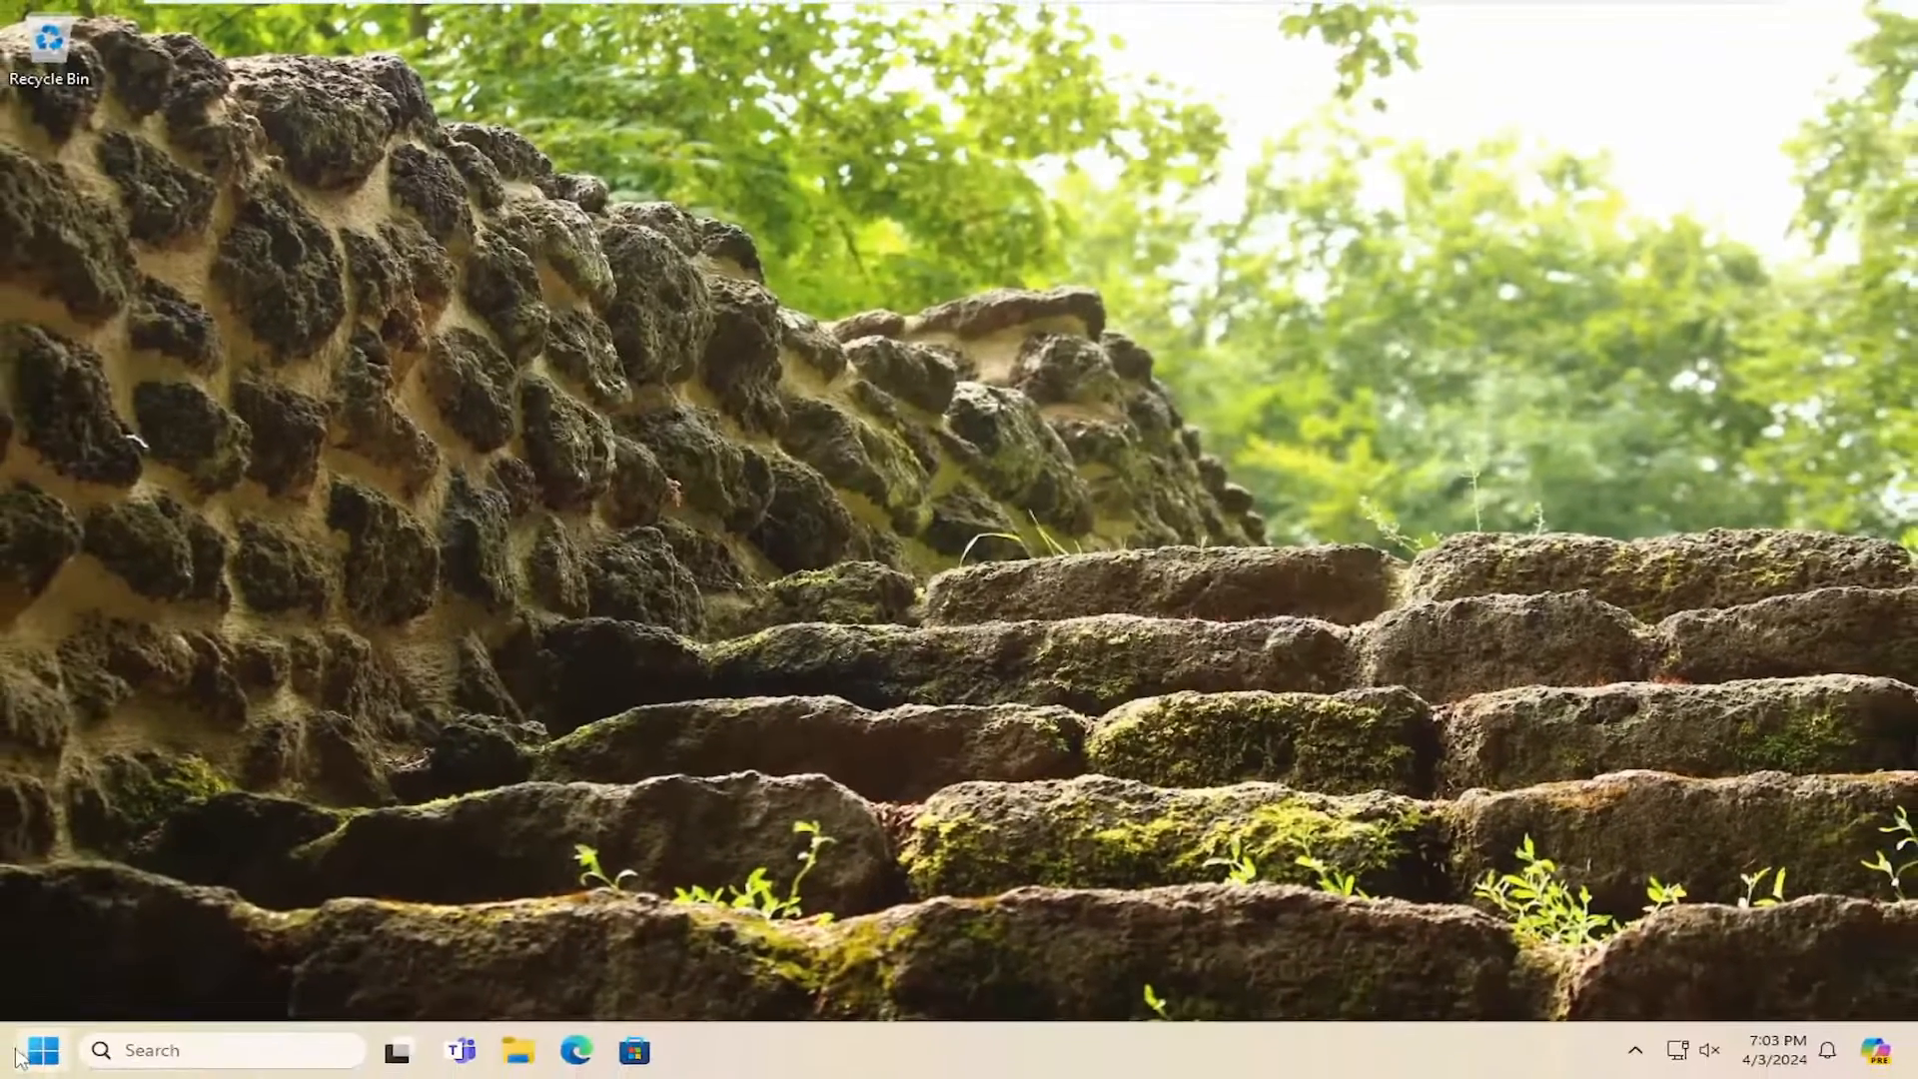
pyautogui.rightClick(42, 1050)
pyautogui.moveTo(248, 946)
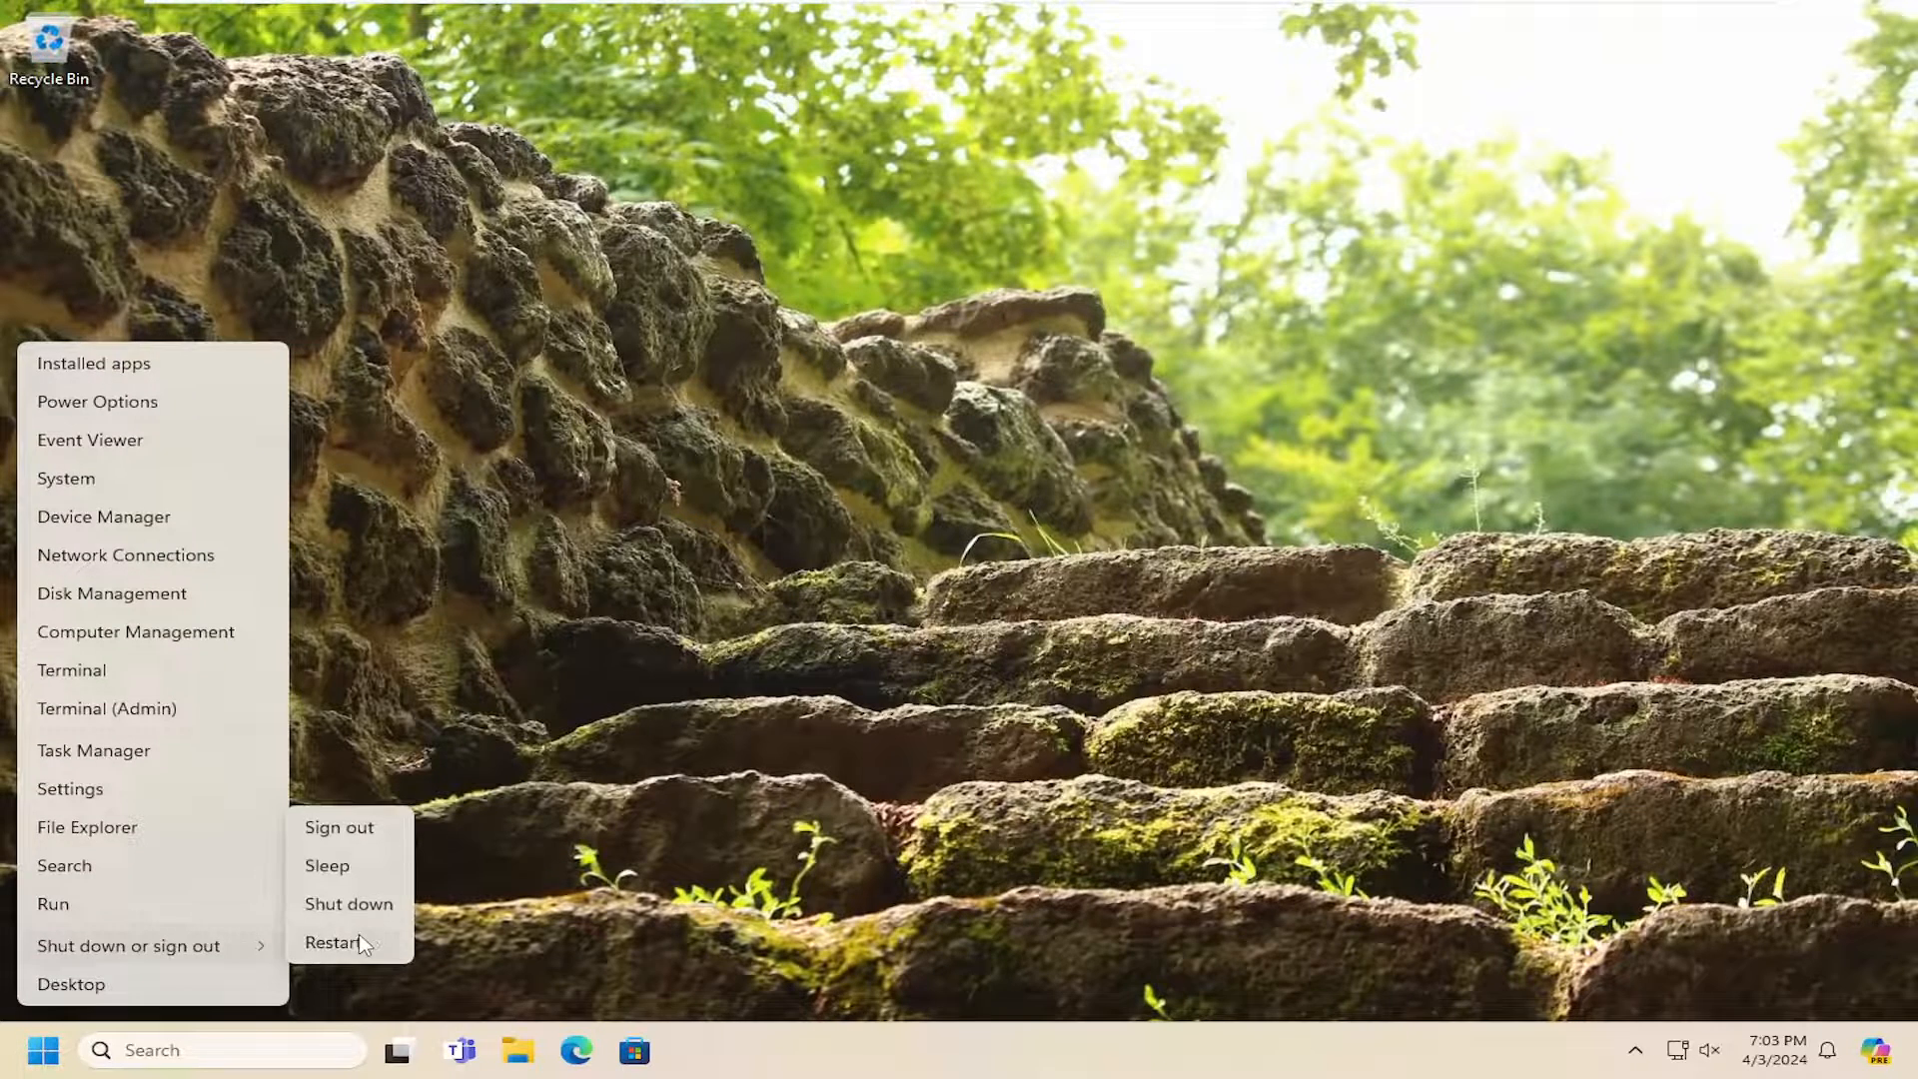
pyautogui.click(345, 939)
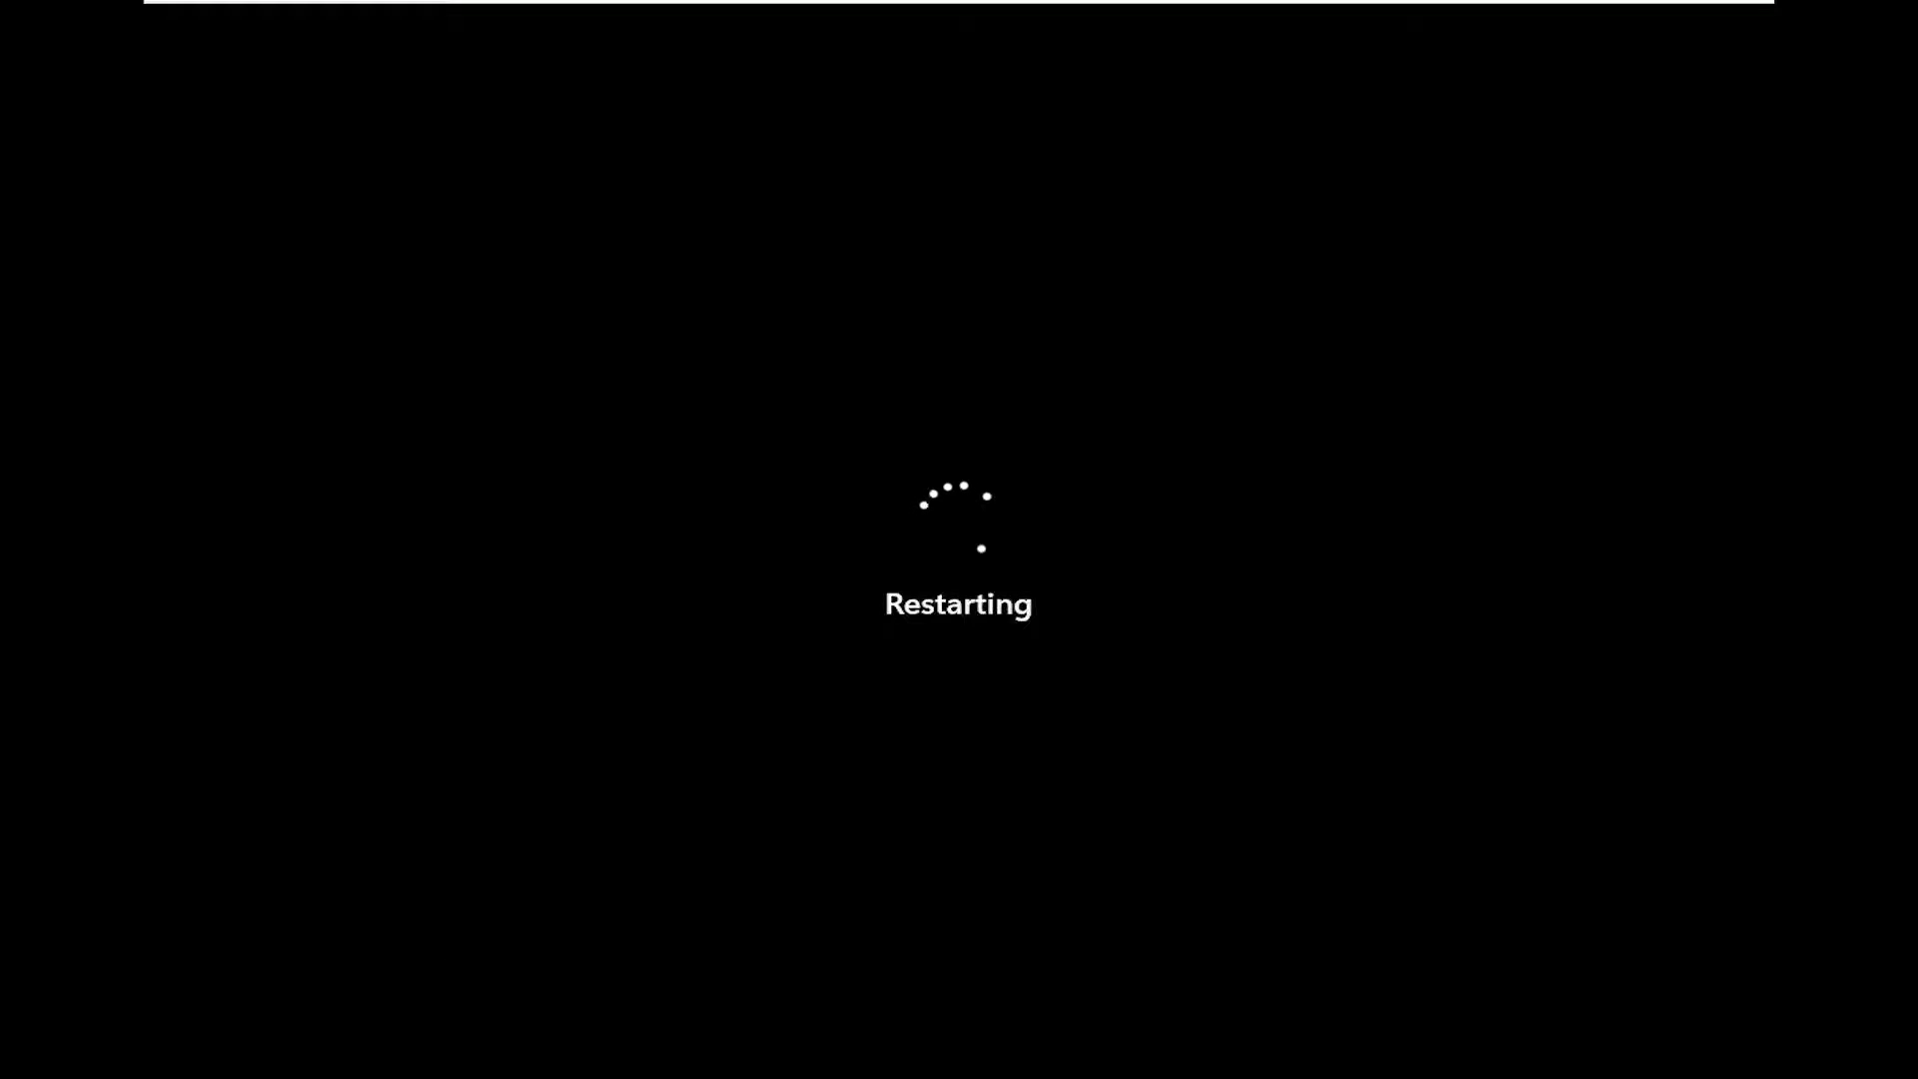